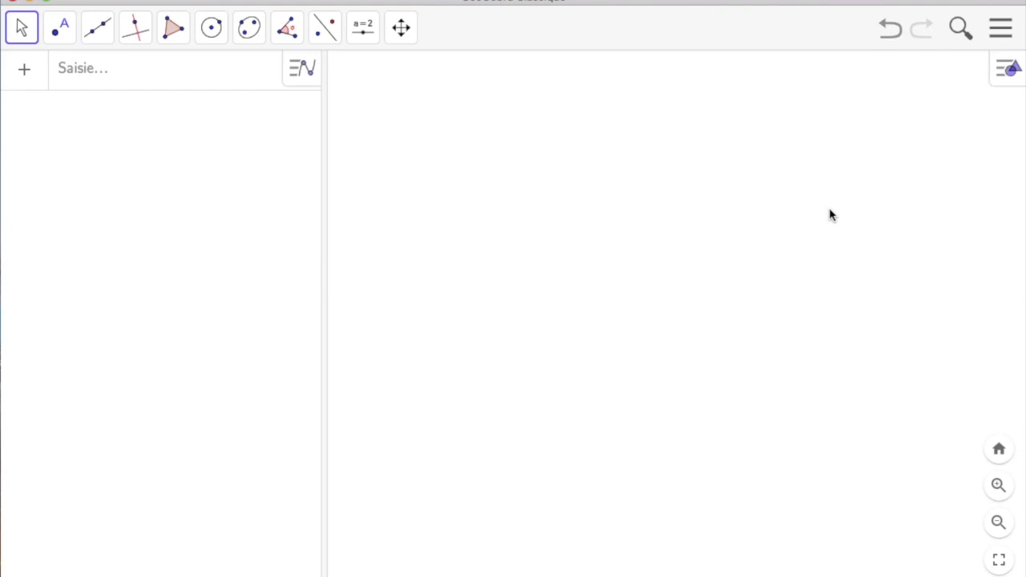
Step: Place a free point at about (-1.45, 0.17) and draw a circle centred on it through a new point at about (3.83, -0.15)
{"action": "key", "text": "ctrl+z"}
{"action": "left_click", "coordinate": [64, 30]}
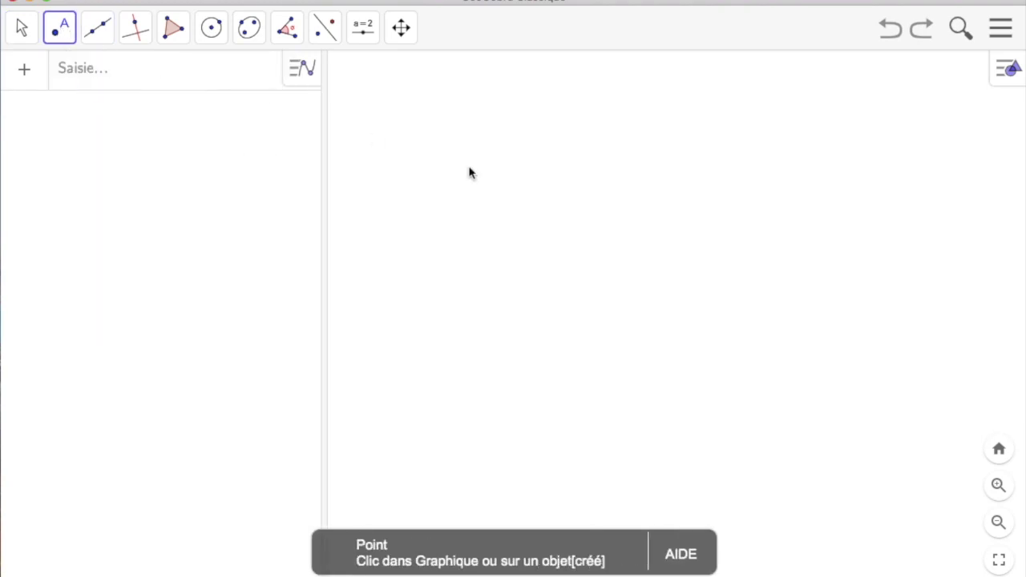
{"action": "left_click", "coordinate": [616, 312]}
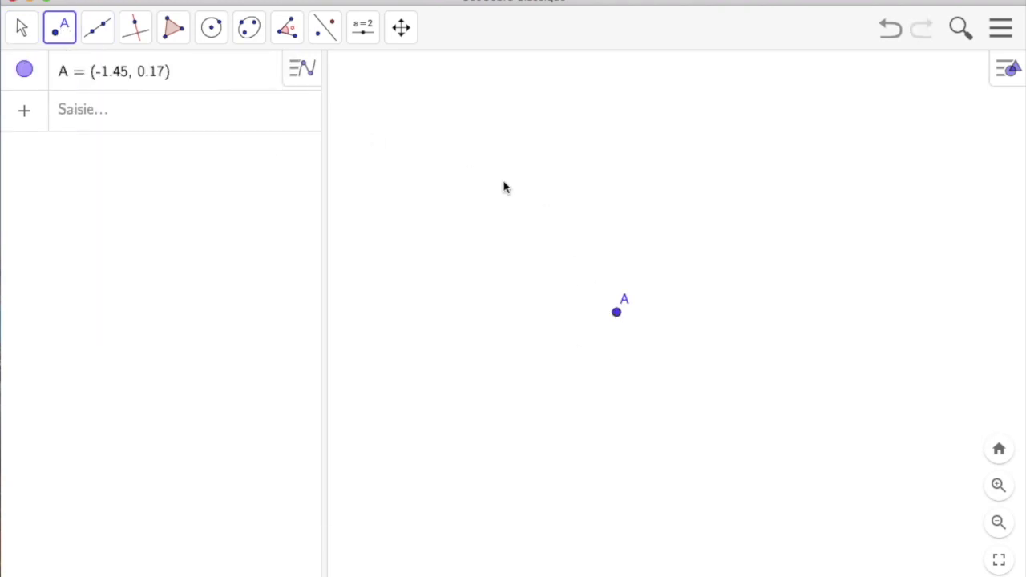
{"action": "left_click", "coordinate": [211, 27]}
{"action": "left_click", "coordinate": [240, 80]}
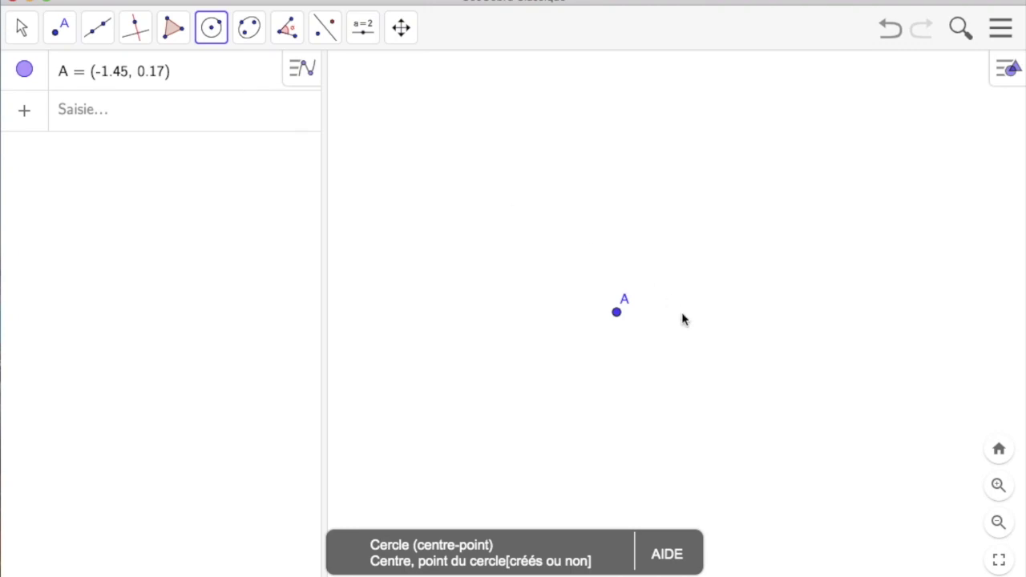
{"action": "left_click", "coordinate": [618, 314]}
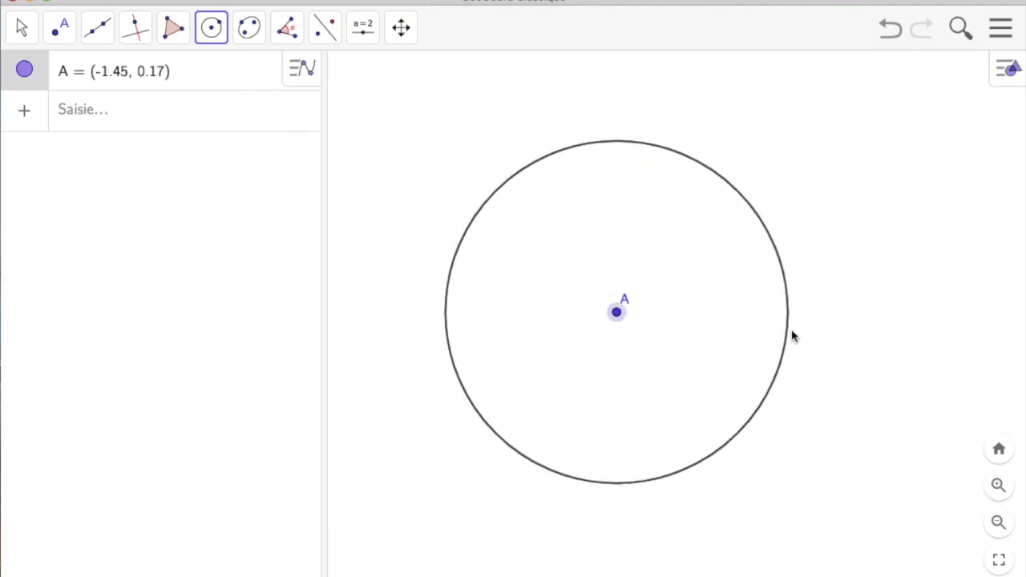
{"action": "left_click", "coordinate": [840, 329]}
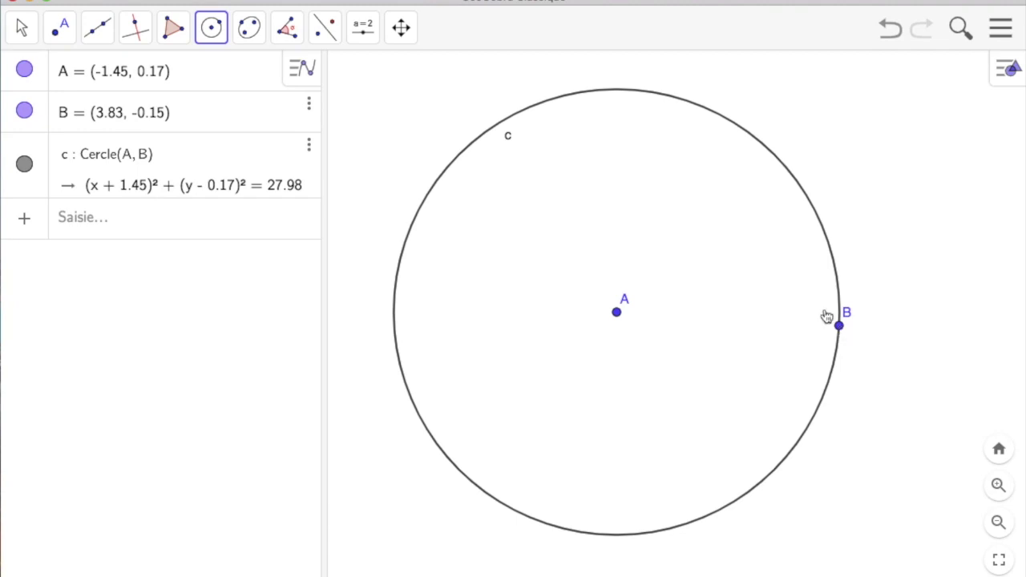
Step: Draw a second circle centred on point B and passing through point A
{"action": "left_click", "coordinate": [209, 30]}
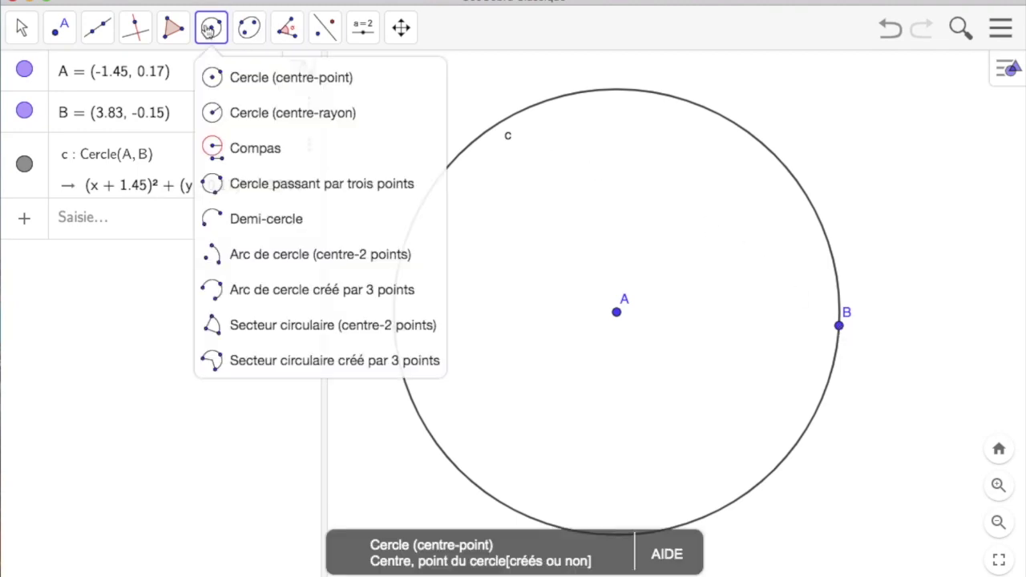
{"action": "left_click", "coordinate": [240, 83]}
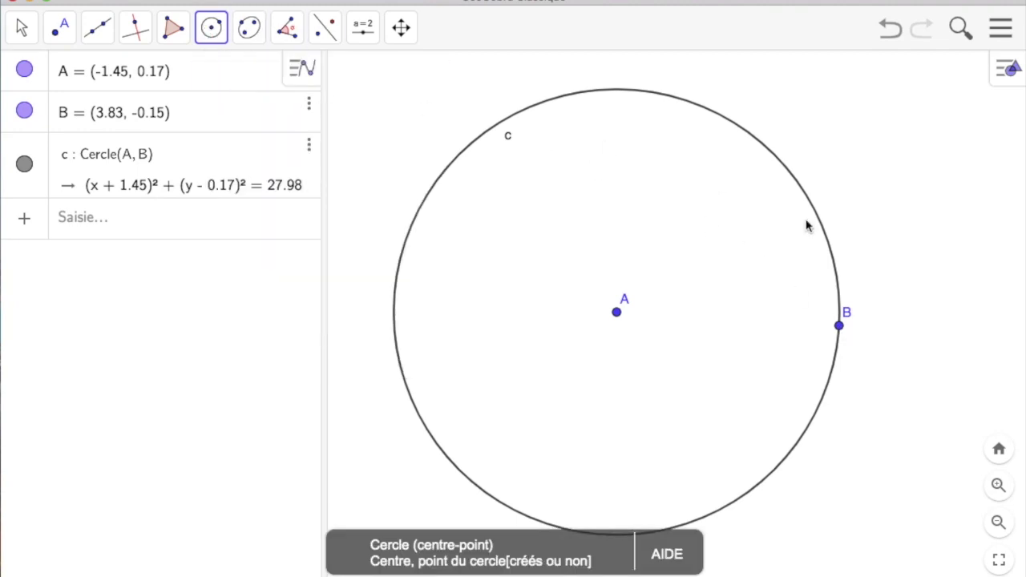
{"action": "left_click", "coordinate": [839, 327]}
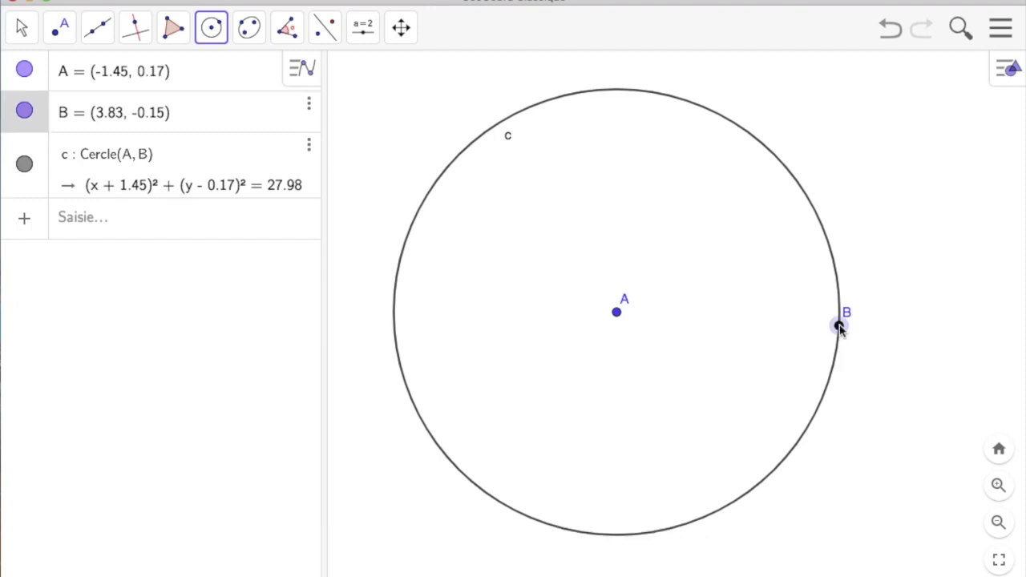
{"action": "left_click", "coordinate": [618, 313]}
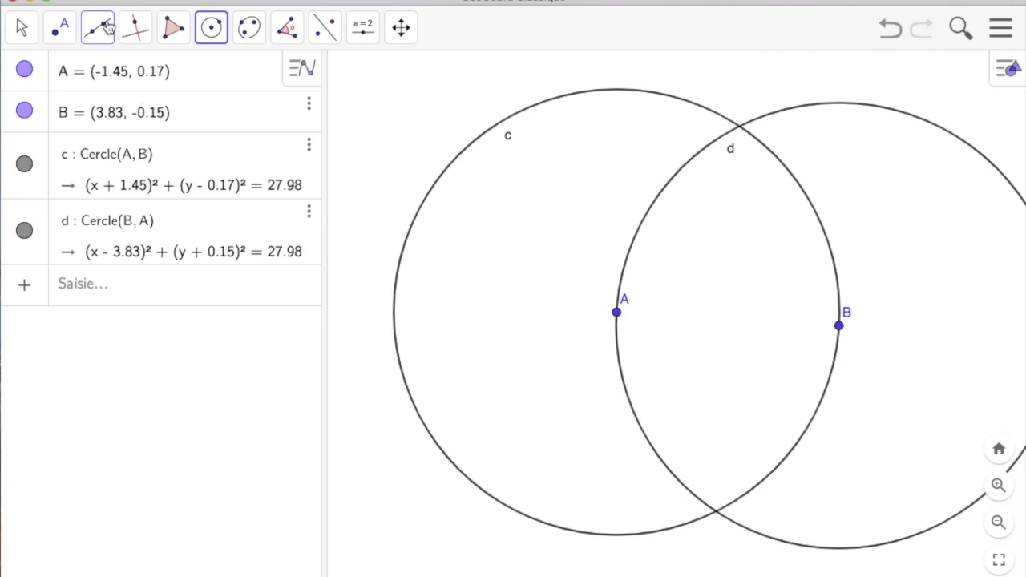
Step: Create the upper and lower intersection points of the circles centred on A and B
{"action": "left_click", "coordinate": [59, 31]}
{"action": "left_click", "coordinate": [65, 187]}
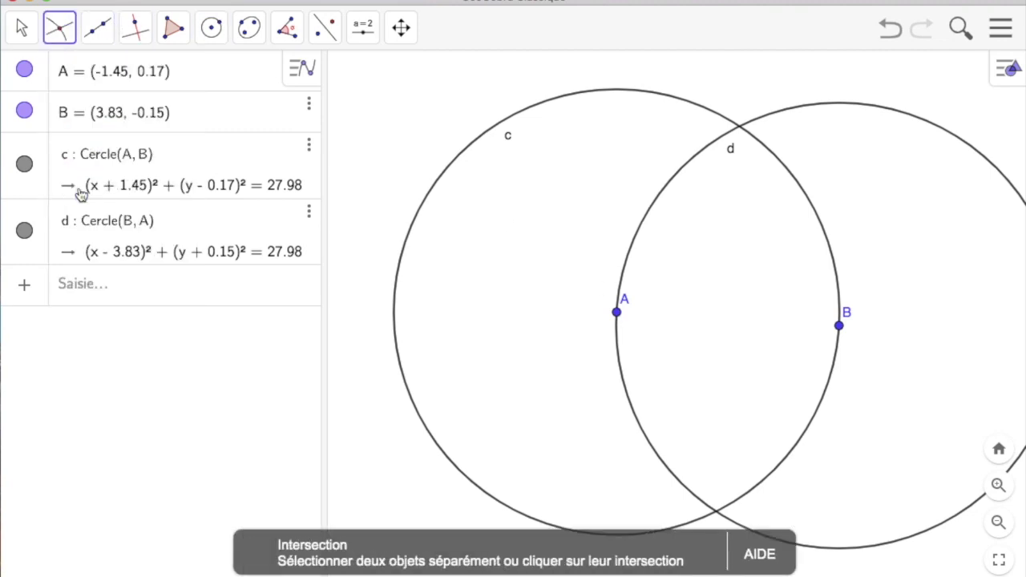
{"action": "left_click", "coordinate": [741, 129]}
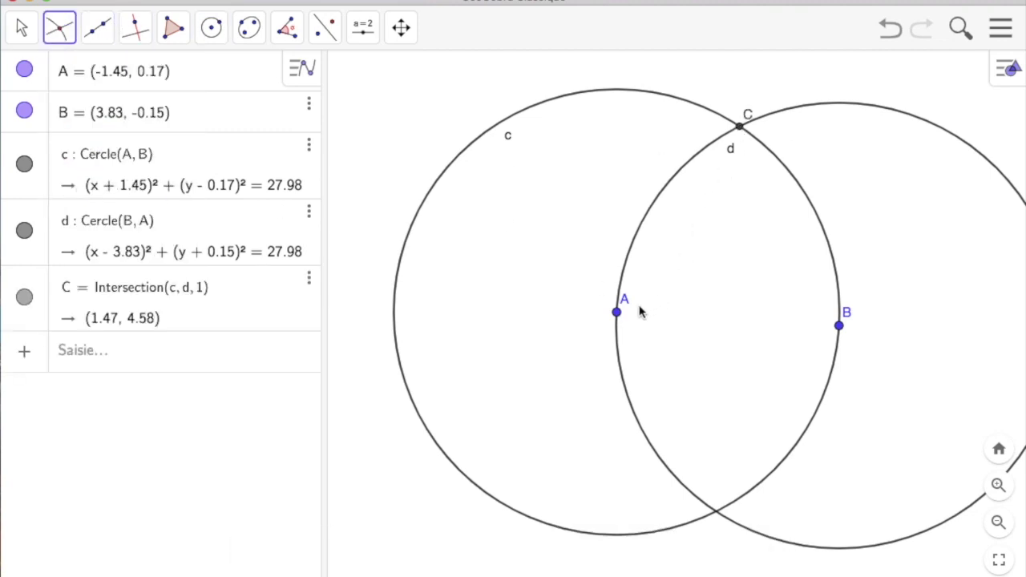
{"action": "left_click", "coordinate": [717, 517]}
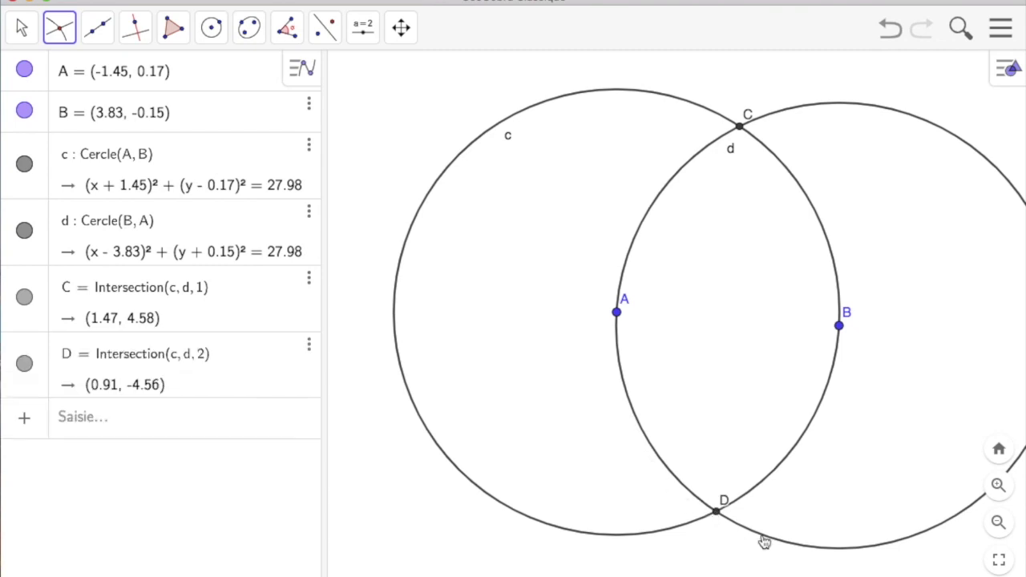
Step: Draw a circle centred on C through B and another centred on D through A
{"action": "left_click", "coordinate": [216, 37]}
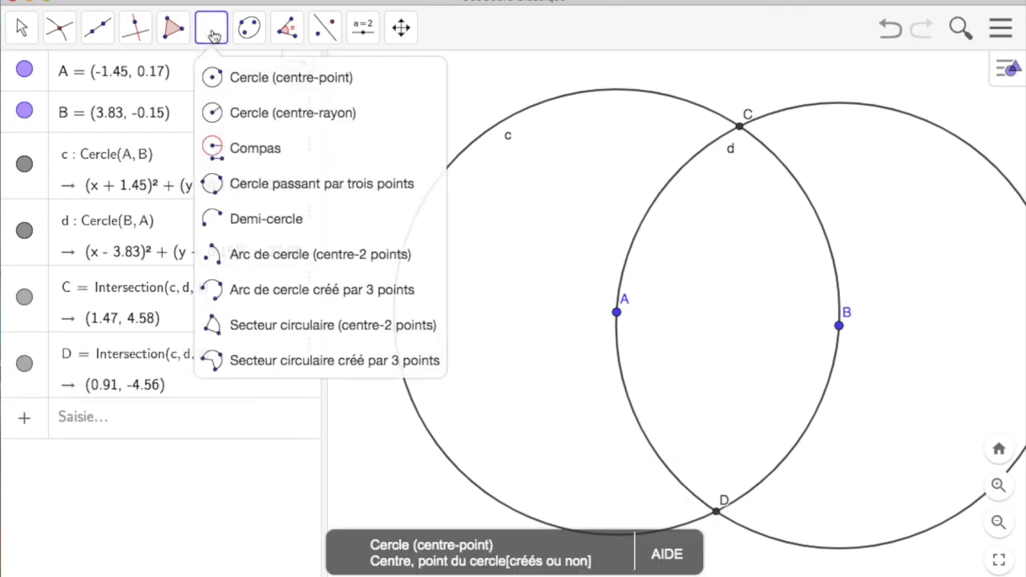
{"action": "left_click", "coordinate": [234, 83]}
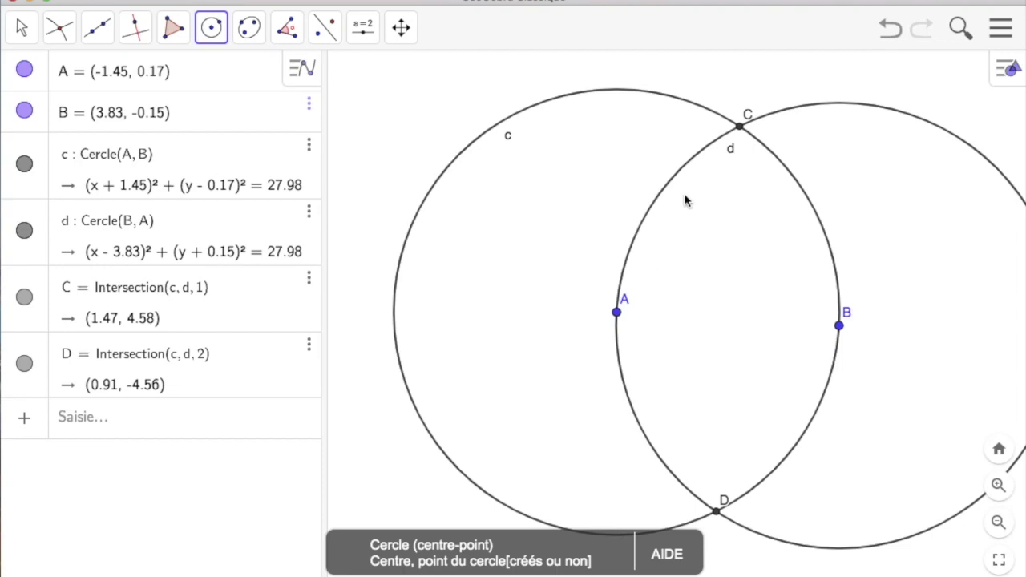
{"action": "left_click", "coordinate": [739, 129]}
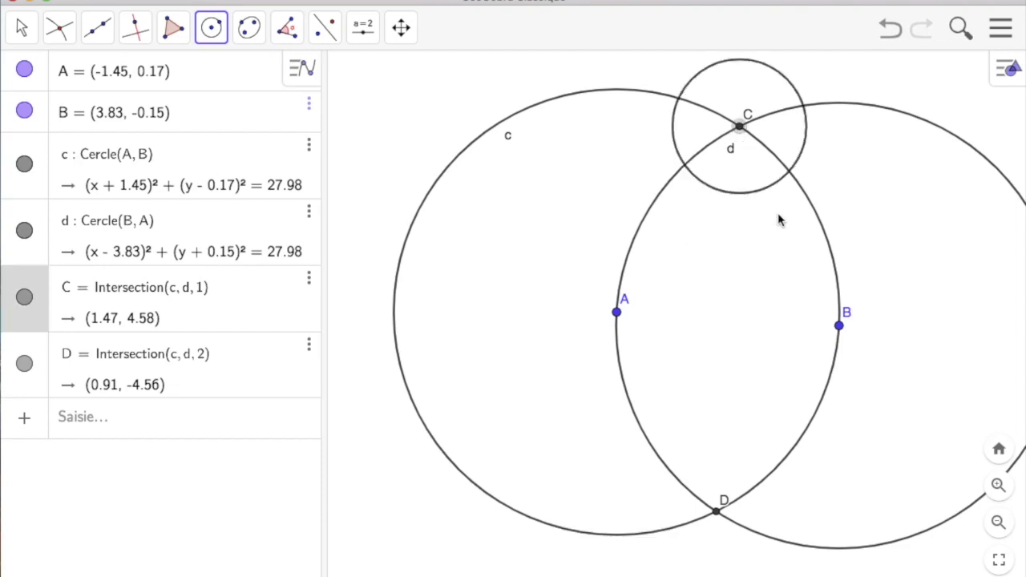
{"action": "left_click", "coordinate": [839, 327]}
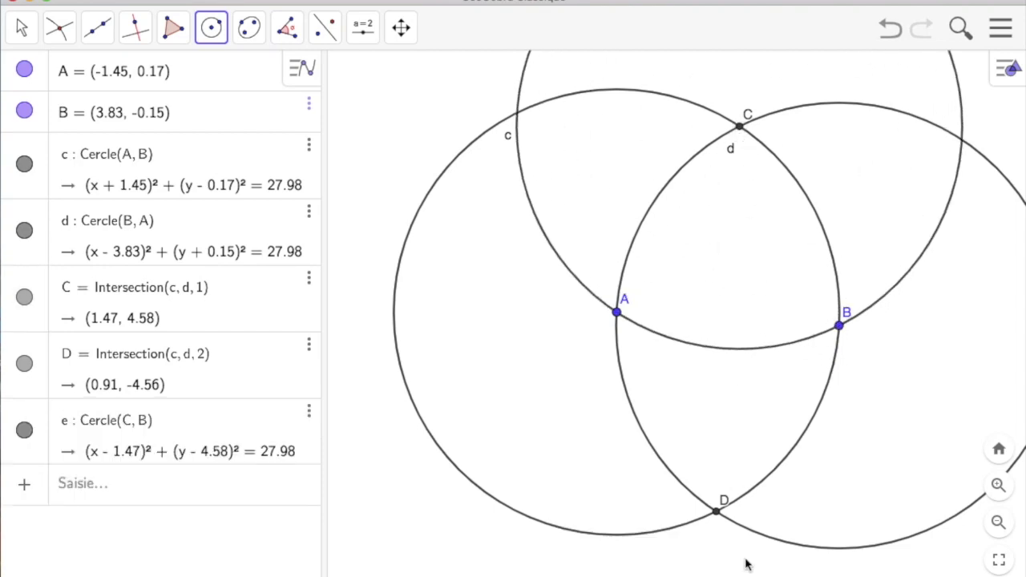
{"action": "left_click", "coordinate": [717, 507]}
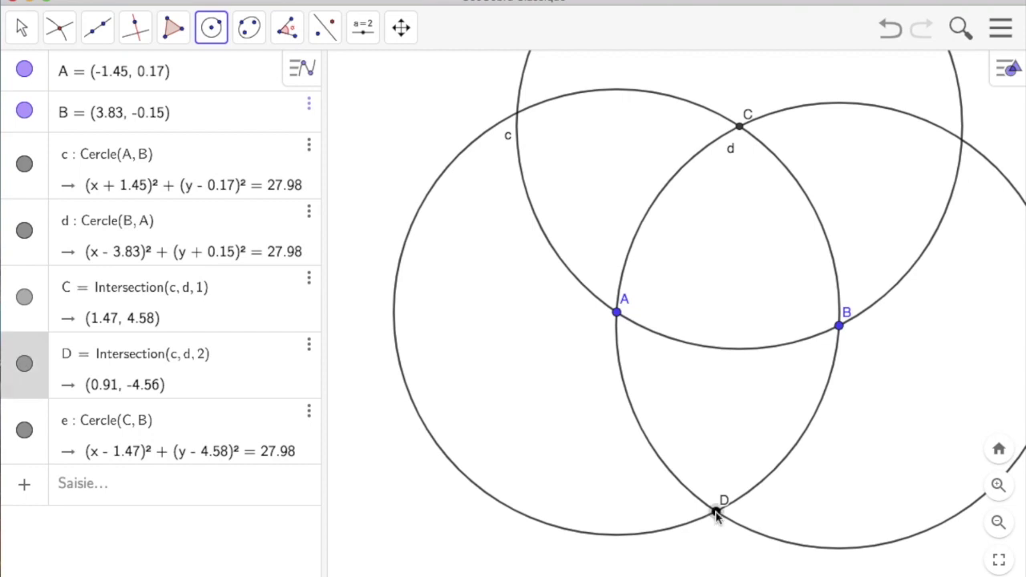
{"action": "left_click", "coordinate": [616, 315]}
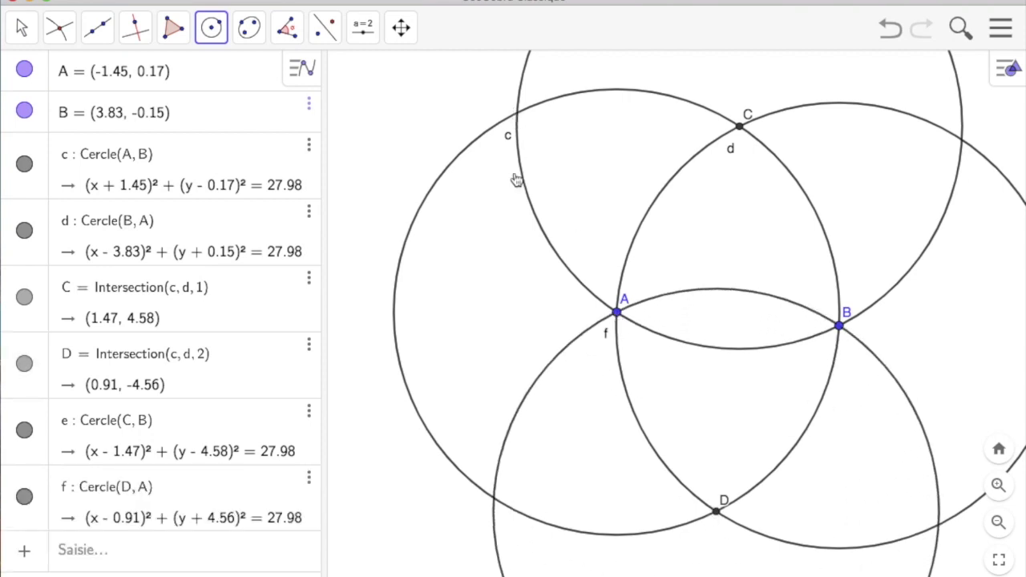
Step: Mark where the circles centred on C and D cross the circle centred on A, on the side away from B
{"action": "left_click", "coordinate": [59, 27]}
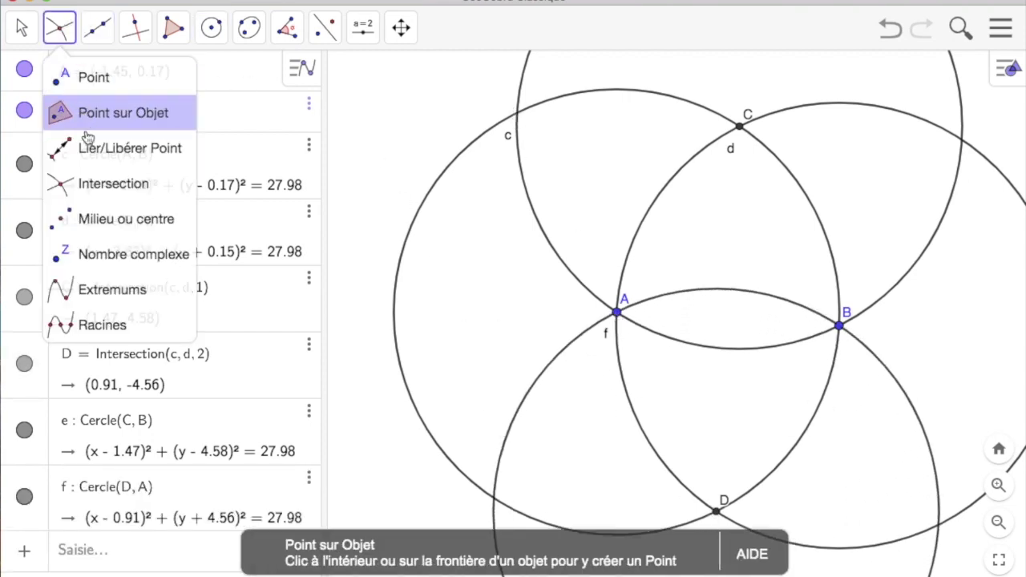
{"action": "left_click", "coordinate": [83, 183]}
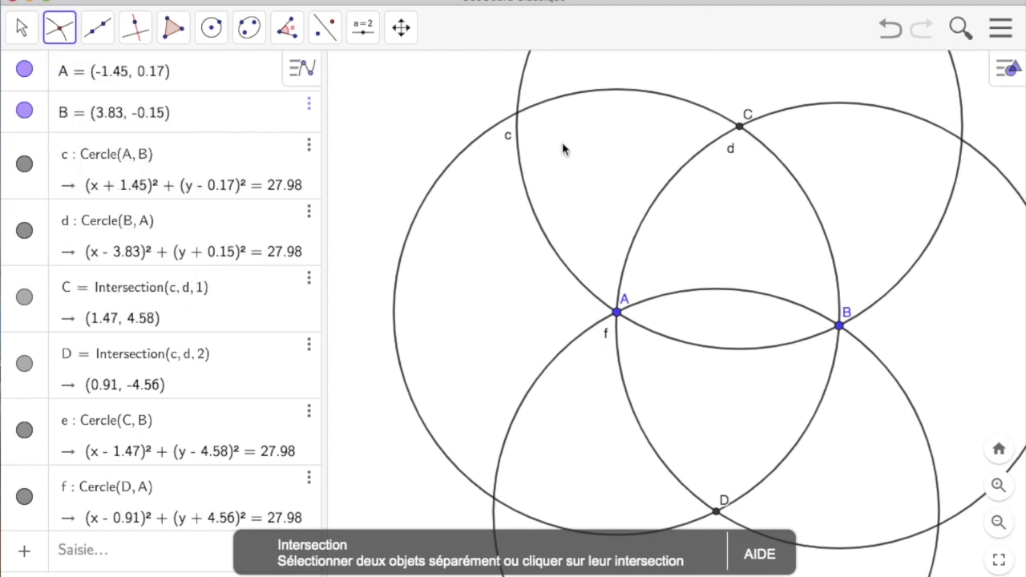
{"action": "left_click", "coordinate": [519, 117]}
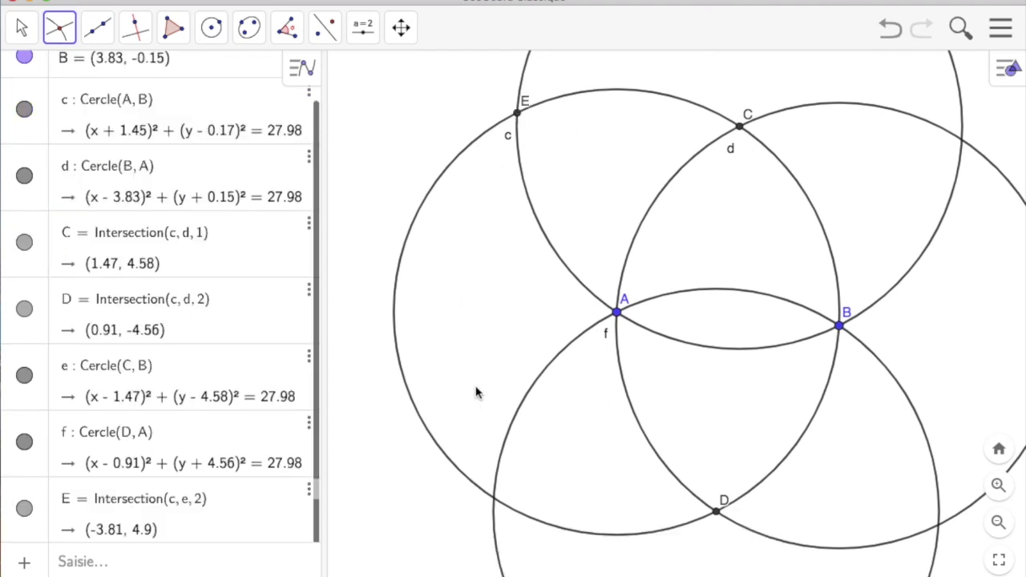
{"action": "left_click", "coordinate": [495, 497]}
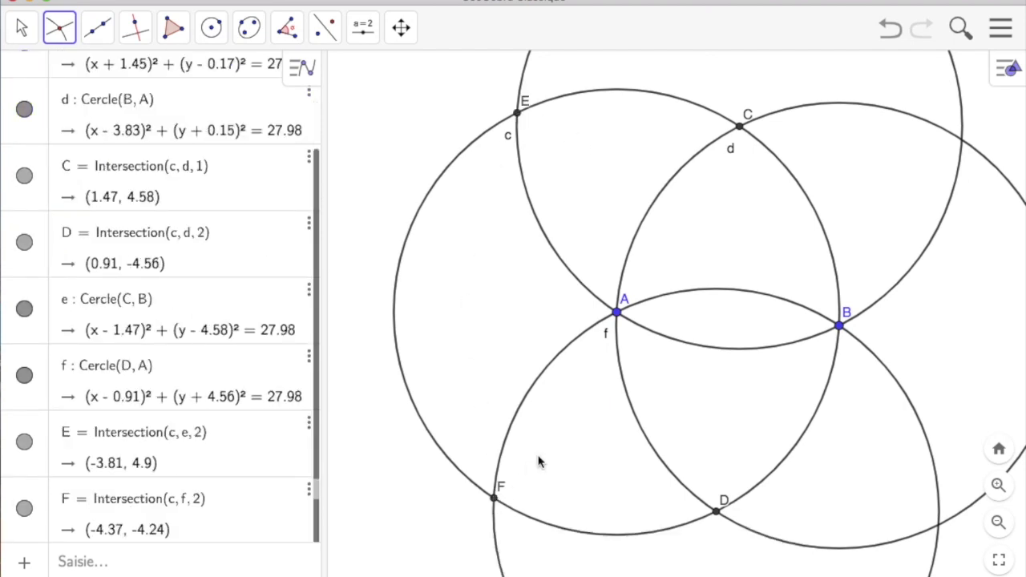
Step: Draw a circle centred on E through A and another centred on F through A
{"action": "left_click", "coordinate": [211, 38]}
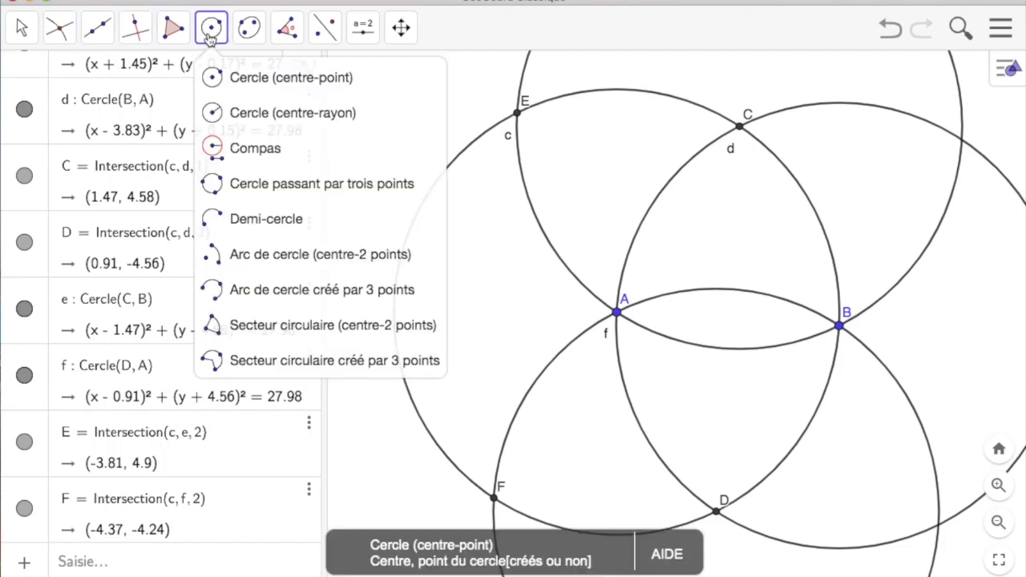
{"action": "left_click", "coordinate": [229, 80]}
{"action": "left_click", "coordinate": [519, 114]}
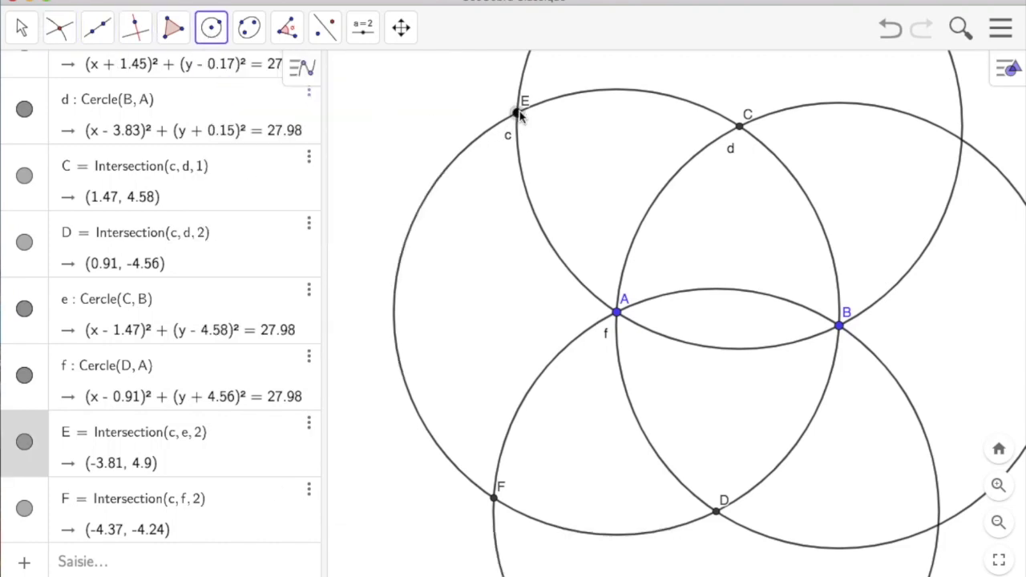
{"action": "left_click", "coordinate": [616, 312]}
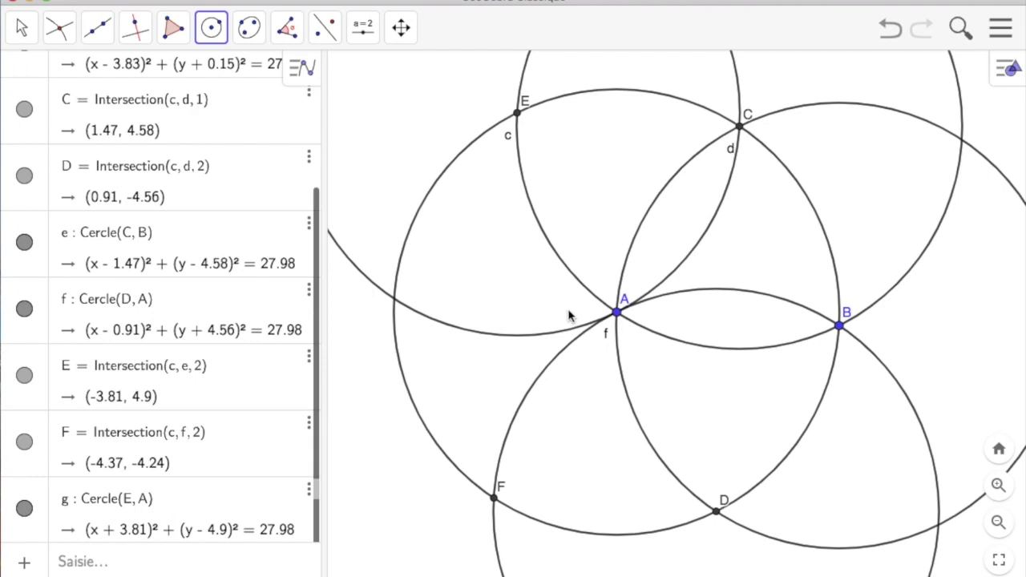
{"action": "left_click", "coordinate": [494, 498]}
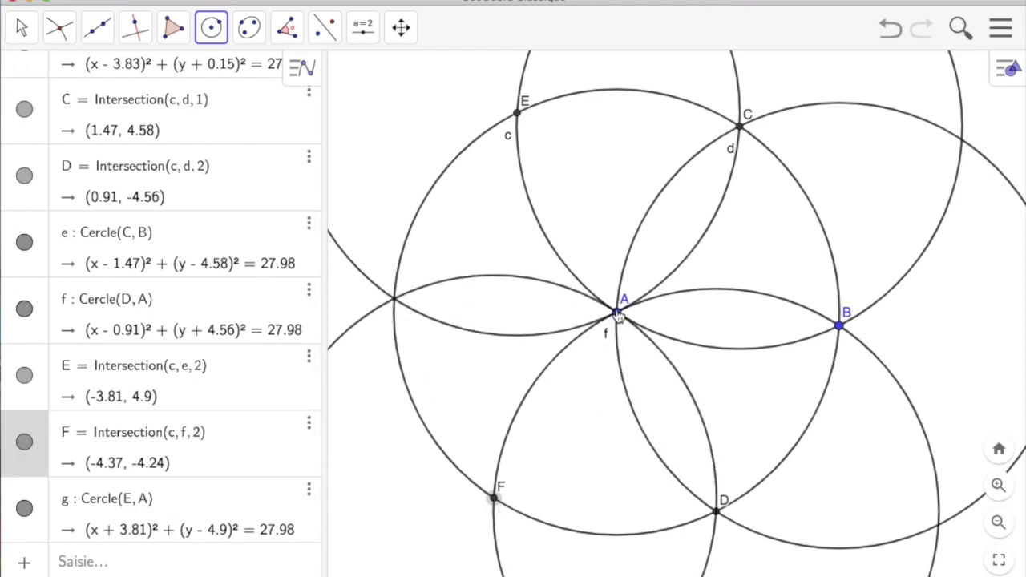
{"action": "left_click", "coordinate": [616, 312]}
Step: Mark the intersection point opposite B, where the circles centred on E and F meet the circle centred on A
{"action": "left_click", "coordinate": [58, 32]}
{"action": "left_click", "coordinate": [77, 84]}
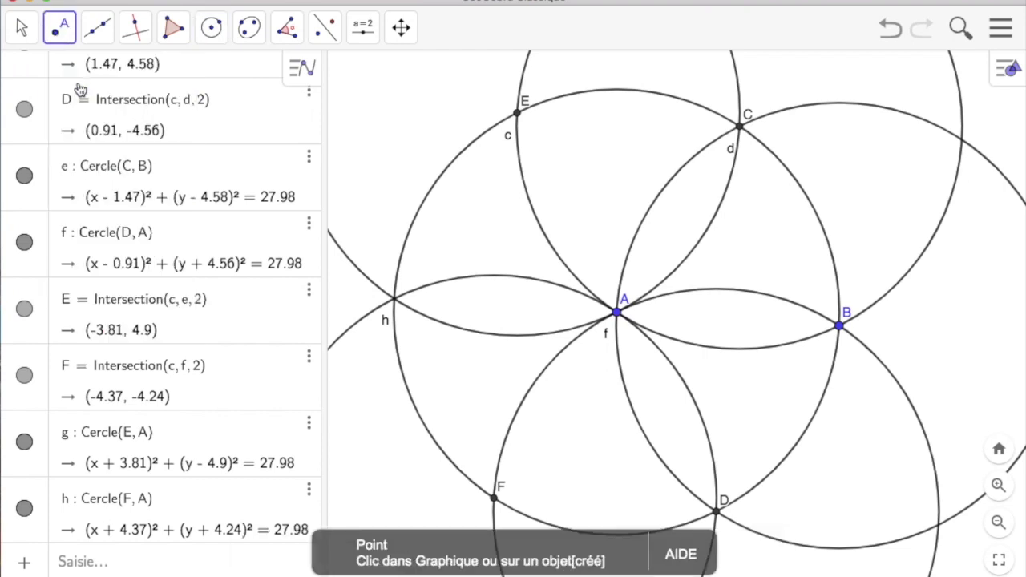
{"action": "left_click", "coordinate": [56, 39]}
{"action": "left_click", "coordinate": [95, 186]}
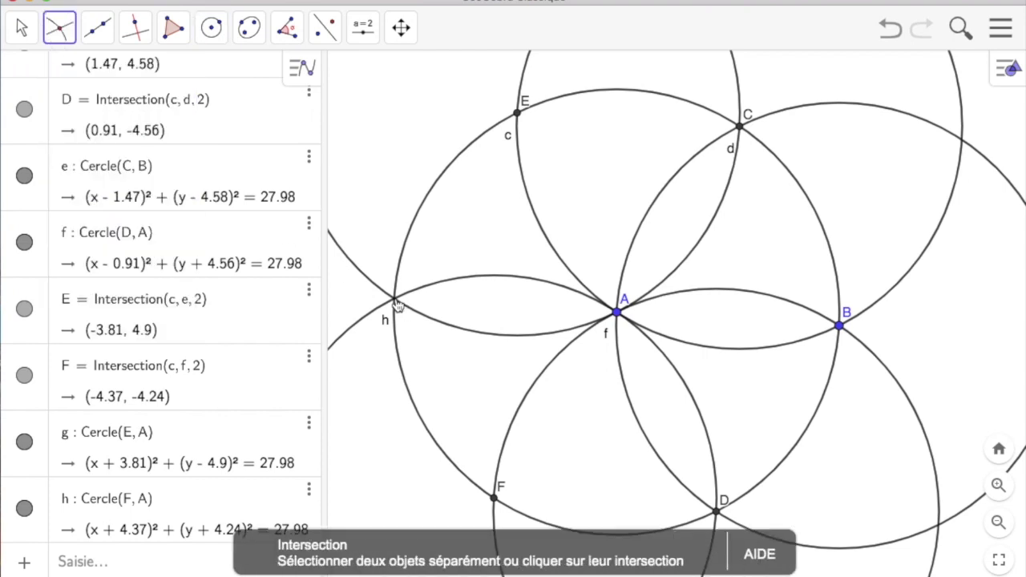
{"action": "left_click", "coordinate": [396, 300]}
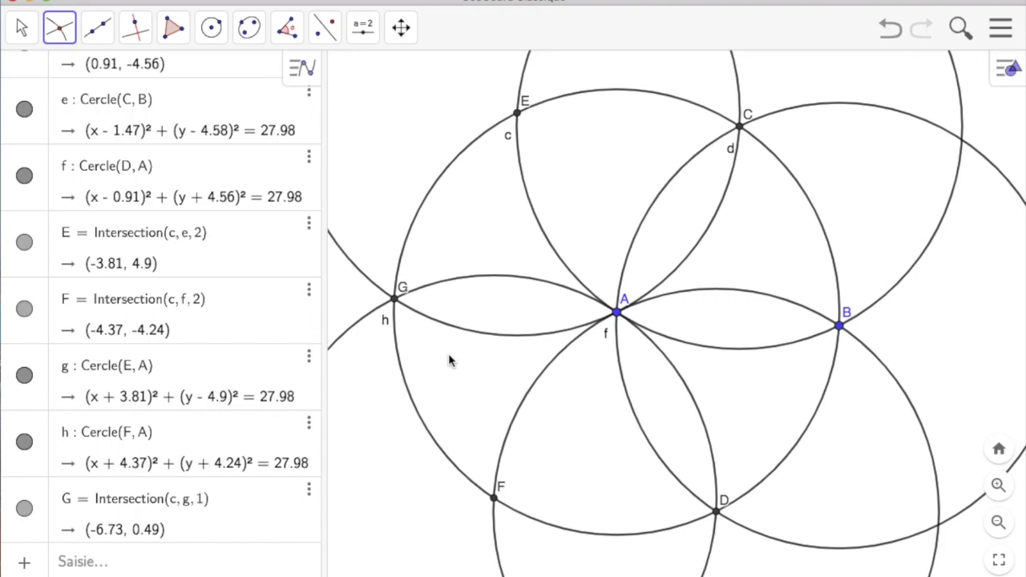
Step: Draw the last surrounding circle, centred on G and passing through A
{"action": "scroll", "coordinate": [449, 360], "scroll_direction": "down", "scroll_amount": 5}
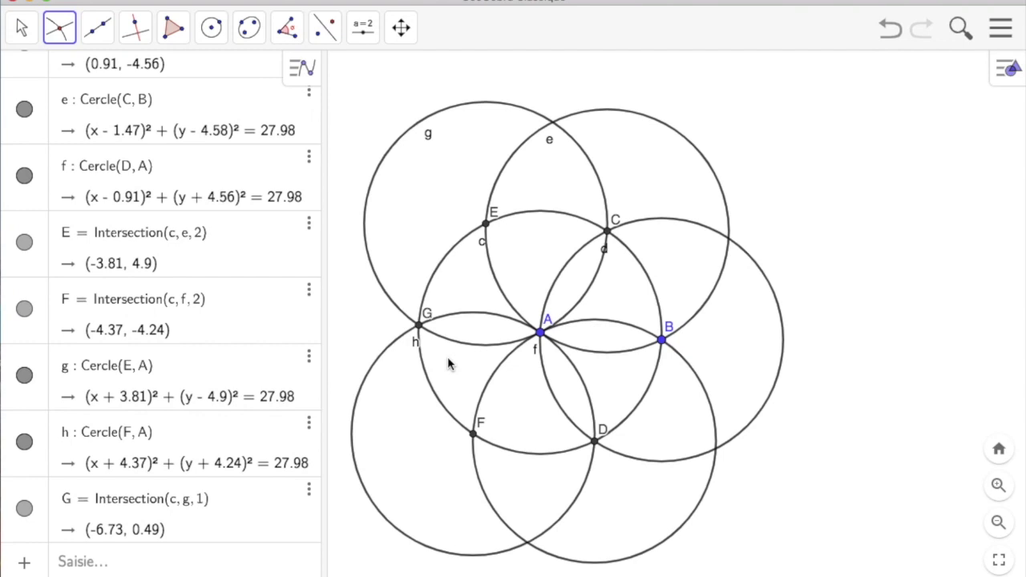
{"action": "left_click", "coordinate": [210, 27]}
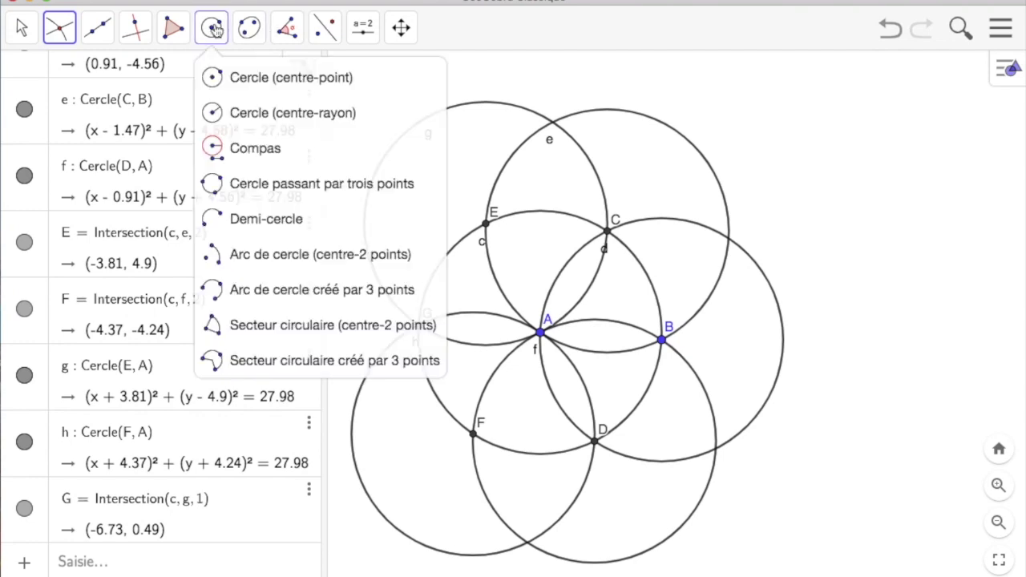
{"action": "left_click", "coordinate": [240, 80]}
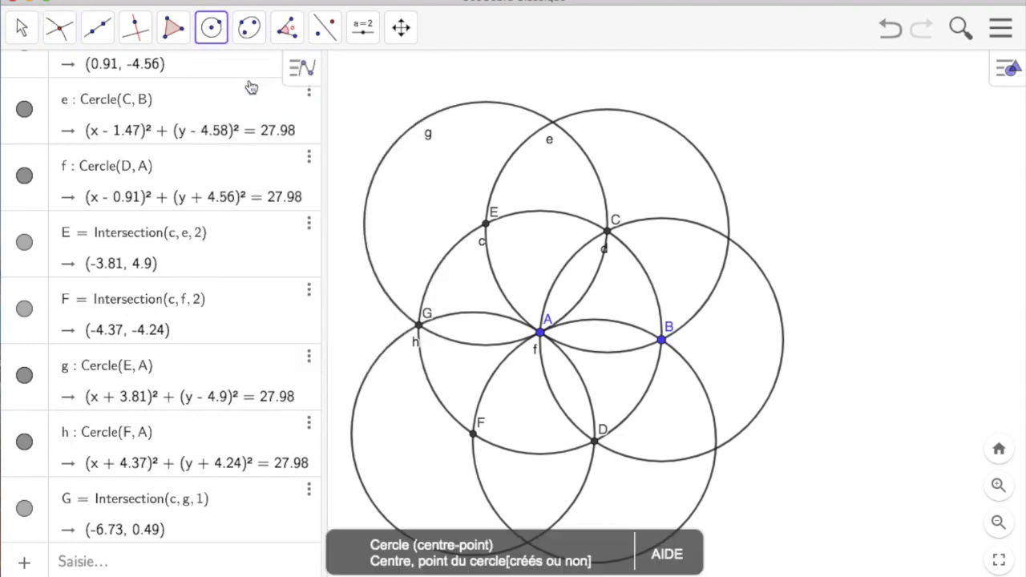
{"action": "left_click", "coordinate": [417, 326]}
{"action": "left_click", "coordinate": [543, 336]}
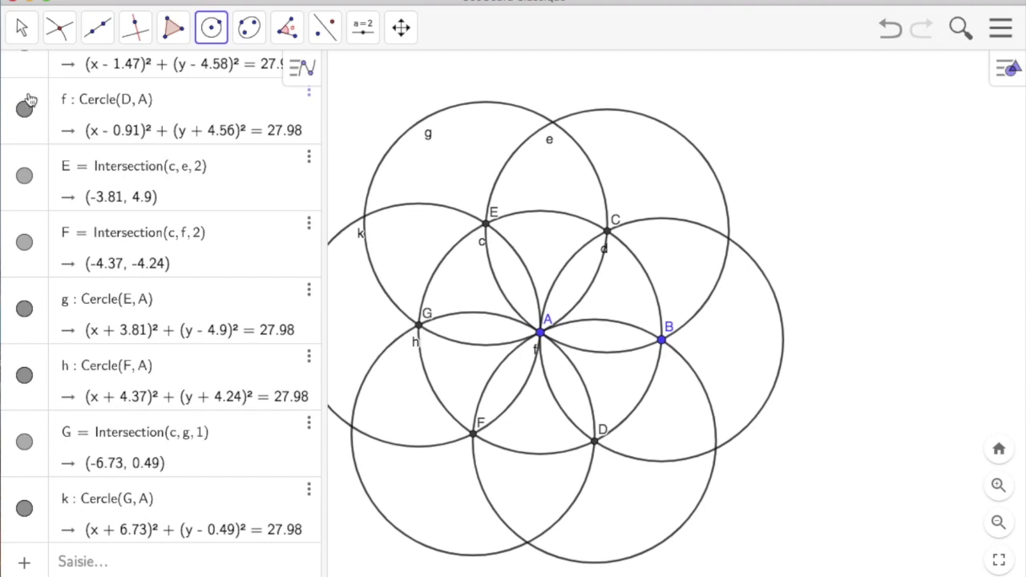
Step: Hide the construction circles centred on F, E, D and C
{"action": "left_click", "coordinate": [24, 375]}
{"action": "left_click", "coordinate": [24, 311]}
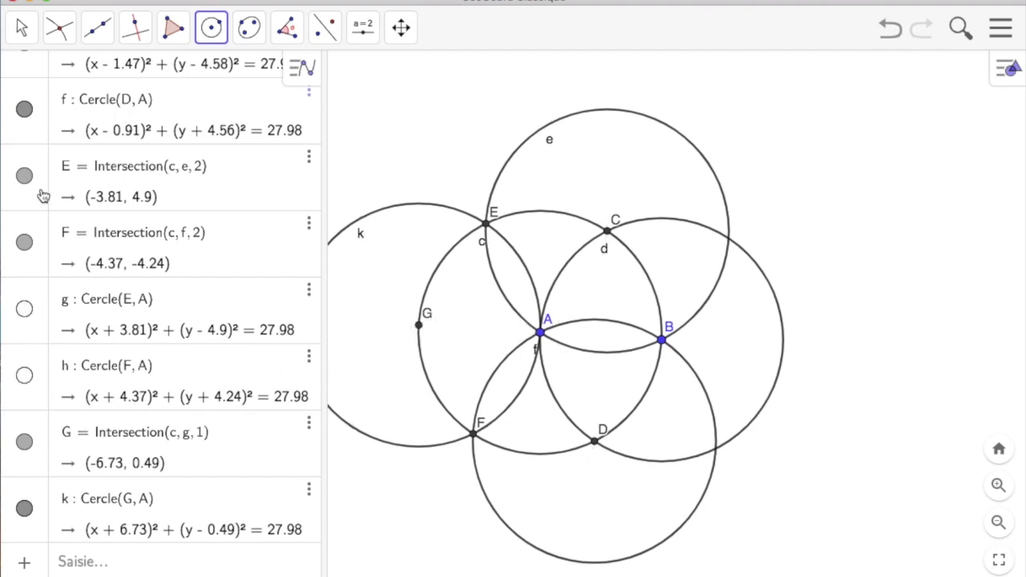
{"action": "left_click", "coordinate": [24, 109]}
{"action": "scroll", "coordinate": [100, 232], "scroll_direction": "up", "scroll_amount": 1}
{"action": "scroll", "coordinate": [100, 233], "scroll_direction": "up", "scroll_amount": 3}
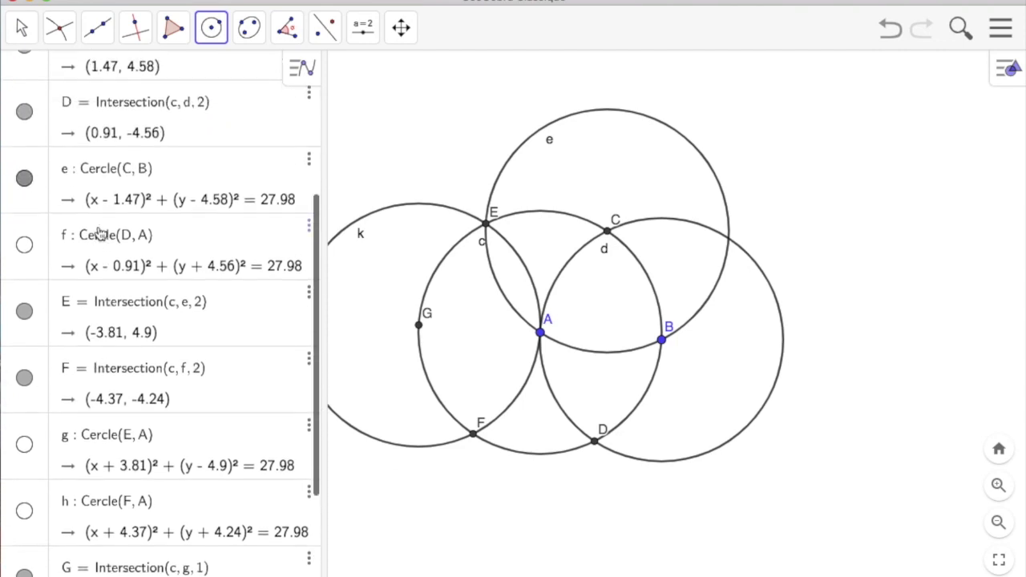
{"action": "left_click", "coordinate": [24, 192]}
Step: Hide the remaining circles centred on B, A and G, keeping all the points displayed
{"action": "scroll", "coordinate": [42, 234], "scroll_direction": "up", "scroll_amount": 5}
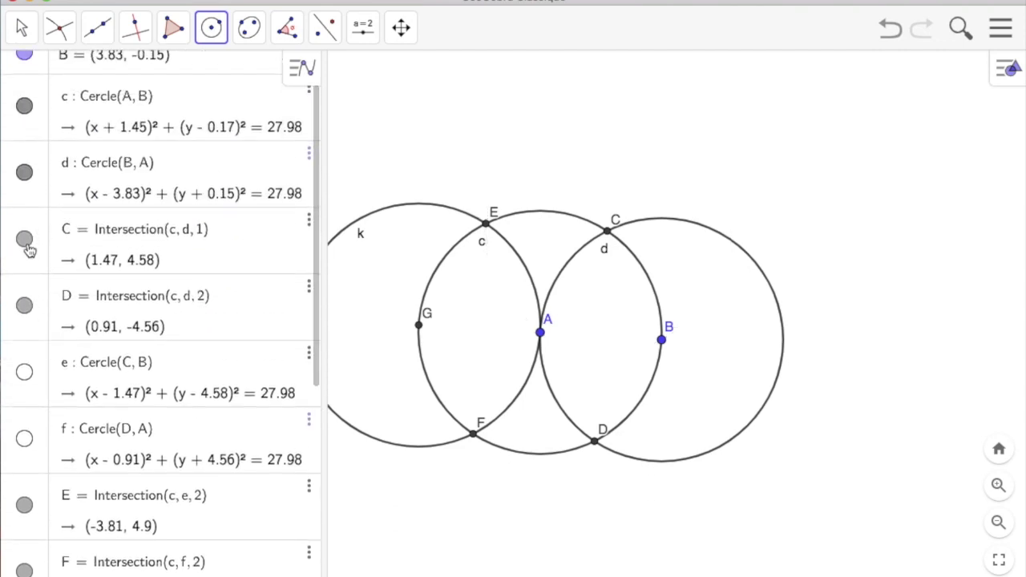
{"action": "scroll", "coordinate": [55, 211], "scroll_direction": "up", "scroll_amount": 1}
{"action": "left_click", "coordinate": [24, 200]}
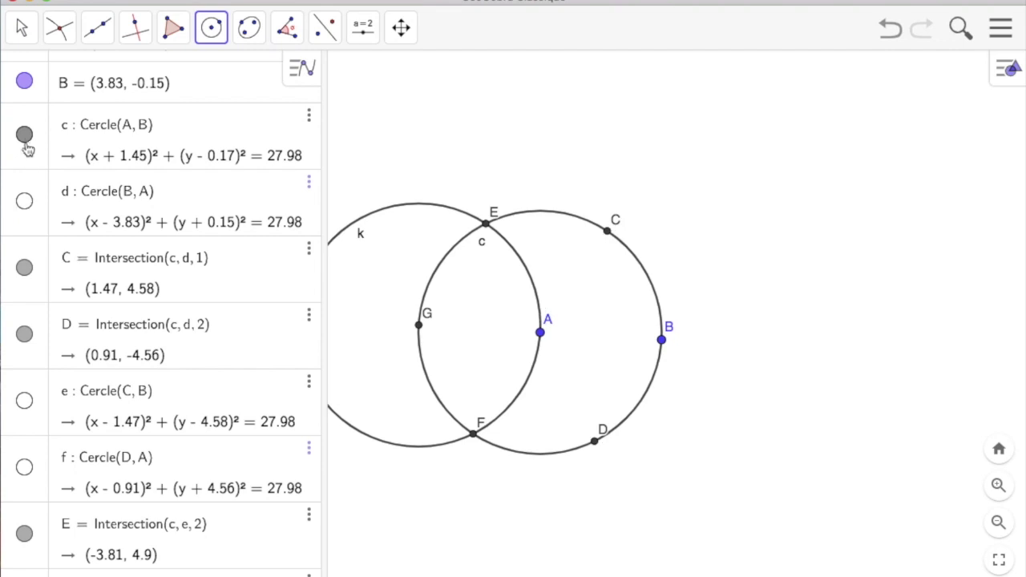
{"action": "left_click", "coordinate": [25, 135]}
{"action": "scroll", "coordinate": [71, 219], "scroll_direction": "up", "scroll_amount": 1}
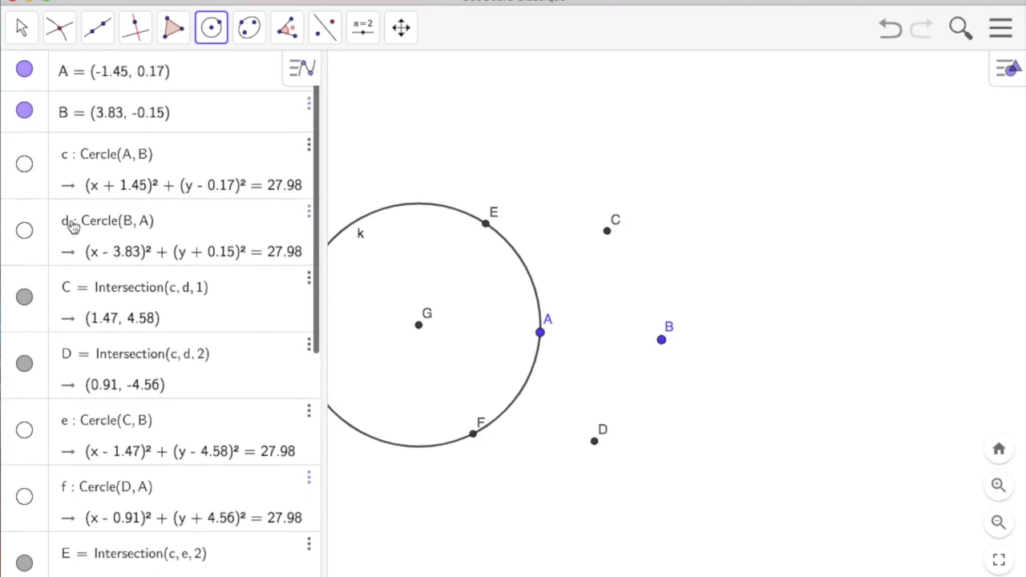
{"action": "scroll", "coordinate": [71, 218], "scroll_direction": "down", "scroll_amount": 10}
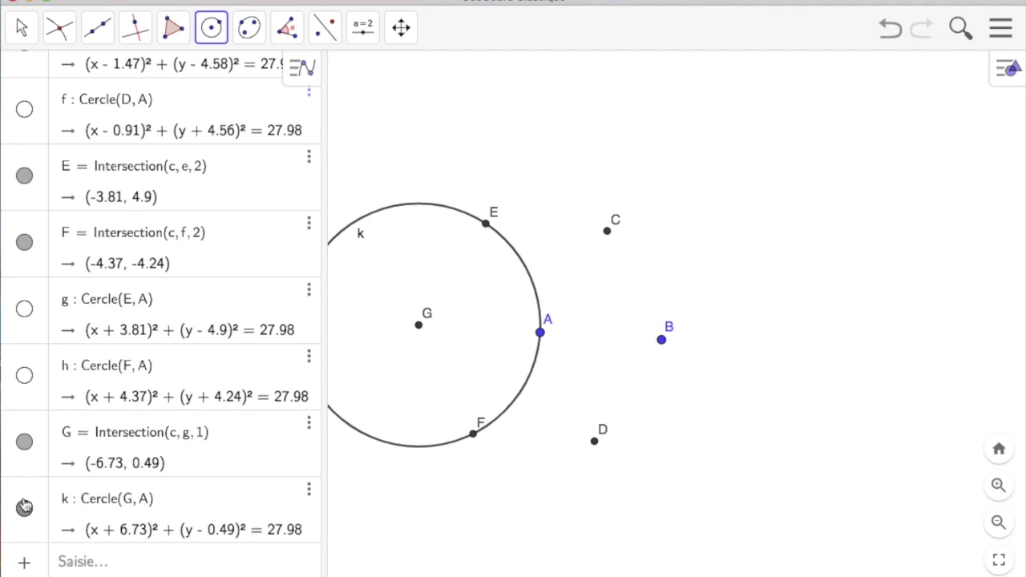
{"action": "left_click", "coordinate": [24, 506]}
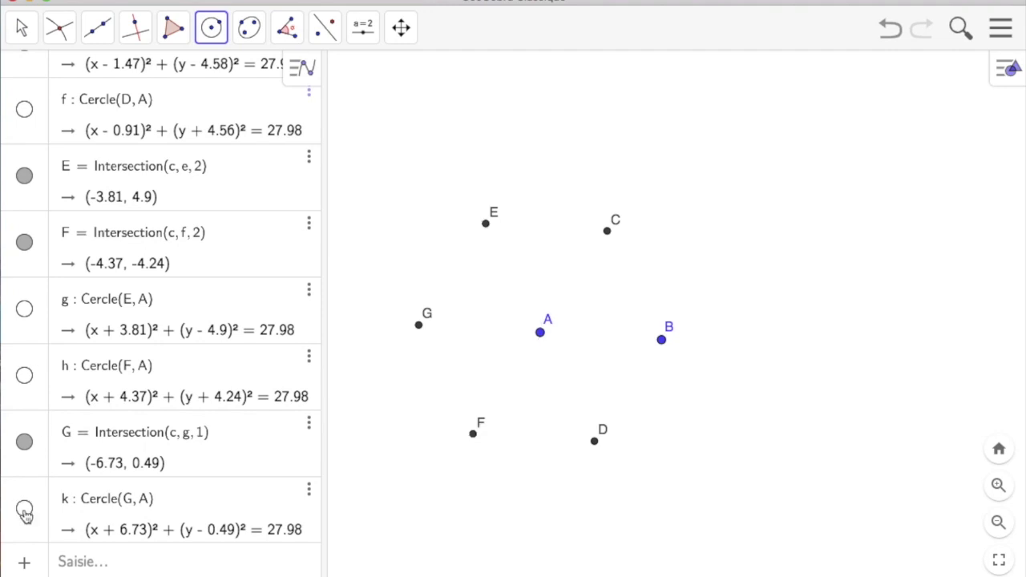
Step: Draw the first large triangle with segments from E to B, B to F and F back to E
{"action": "left_click", "coordinate": [97, 28]}
{"action": "left_click", "coordinate": [100, 115]}
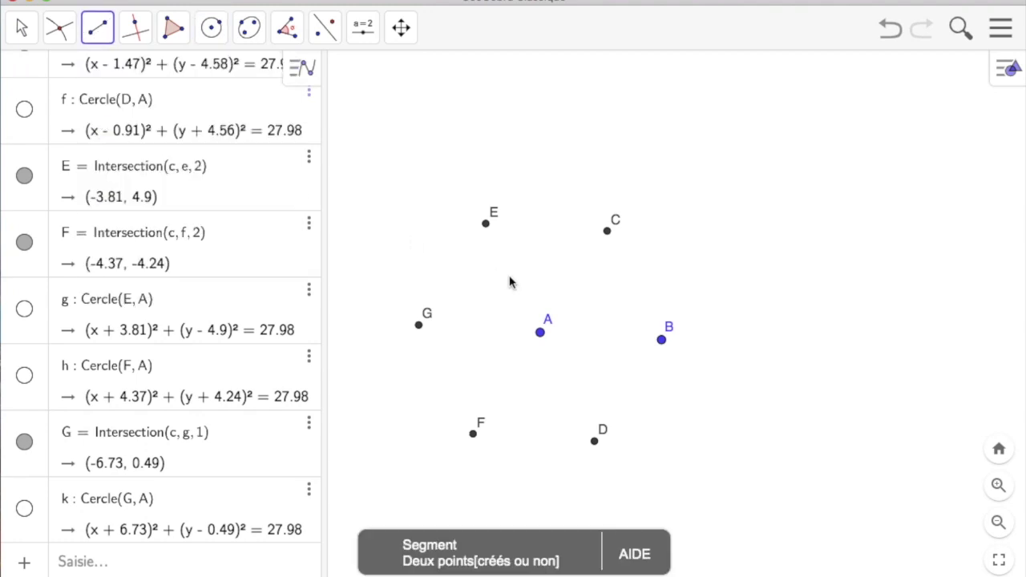
{"action": "left_click", "coordinate": [485, 224]}
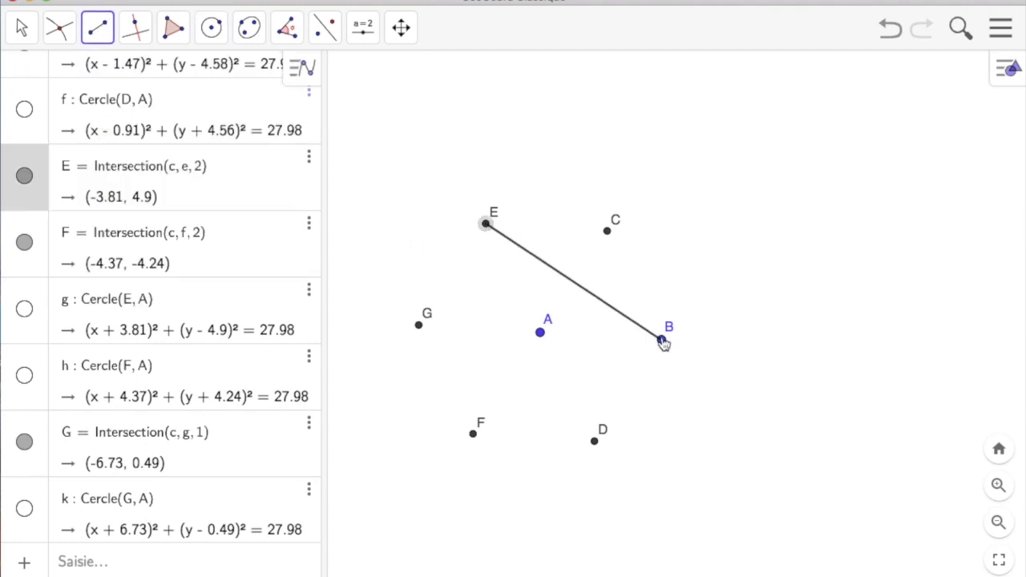
{"action": "left_click", "coordinate": [661, 340]}
{"action": "left_click", "coordinate": [662, 340]}
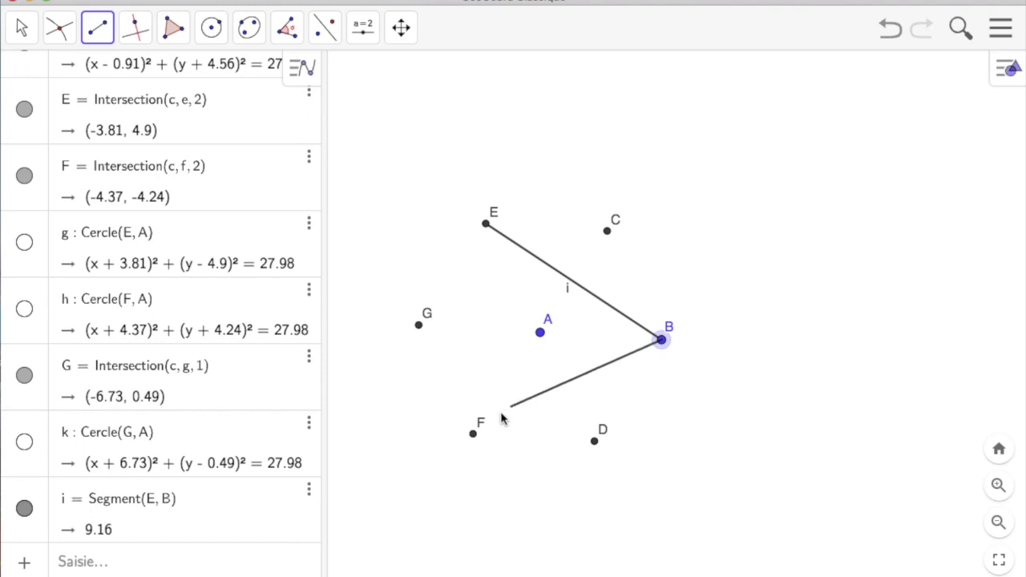
{"action": "left_click", "coordinate": [474, 434]}
{"action": "left_click", "coordinate": [474, 433]}
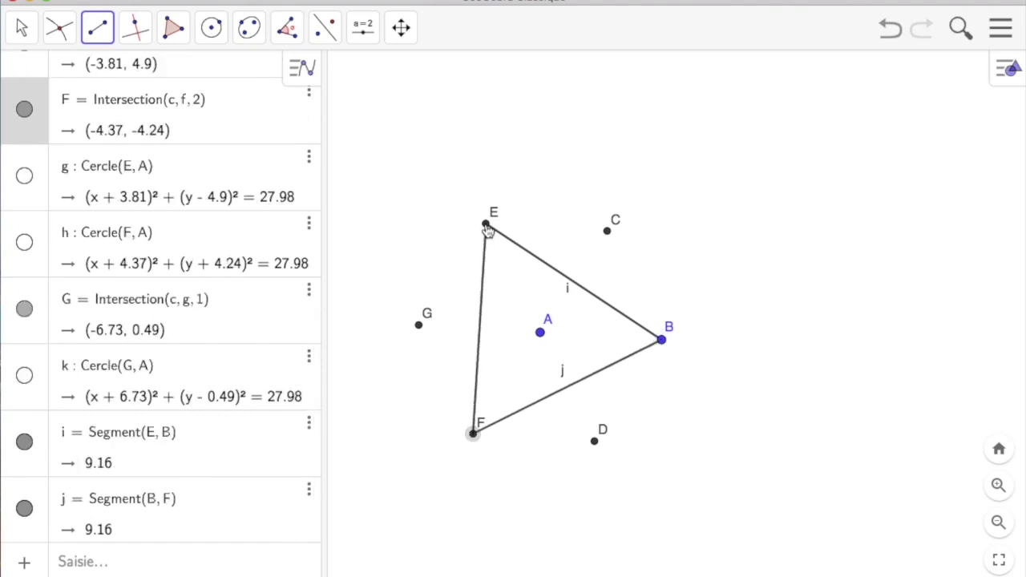
{"action": "left_click", "coordinate": [486, 224]}
Step: Draw the second large triangle with segments from G to C, C to D and D back to G
{"action": "left_click", "coordinate": [418, 325]}
{"action": "left_click", "coordinate": [607, 232]}
{"action": "left_click", "coordinate": [606, 233]}
{"action": "left_click", "coordinate": [594, 440]}
{"action": "left_click", "coordinate": [594, 440]}
{"action": "left_click", "coordinate": [418, 325]}
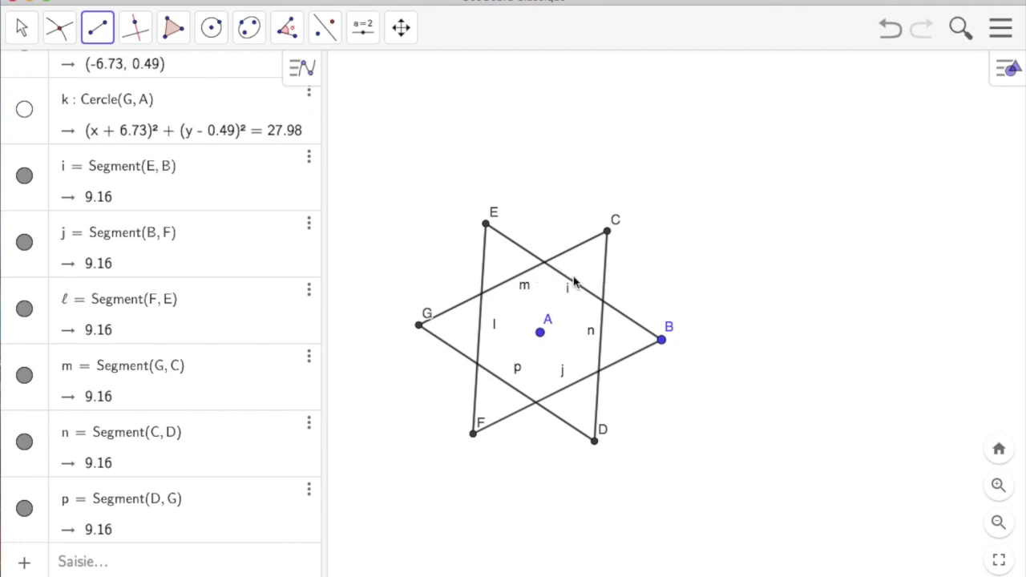
Step: Mark the six intersection points where the sides of the two large triangles cross
{"action": "left_click", "coordinate": [60, 27]}
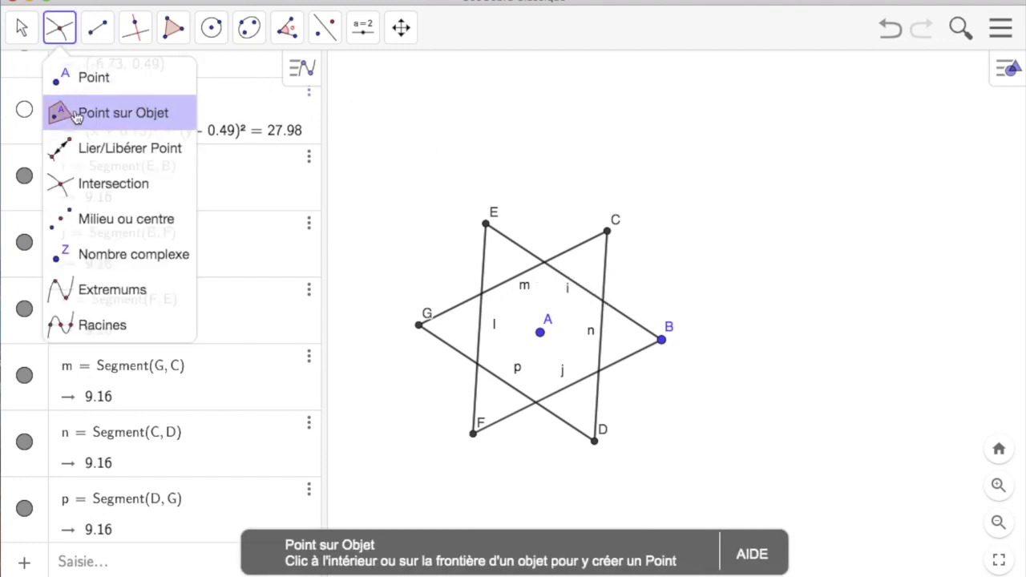
{"action": "left_click", "coordinate": [80, 183]}
{"action": "left_click", "coordinate": [544, 264]}
{"action": "left_click", "coordinate": [603, 303]}
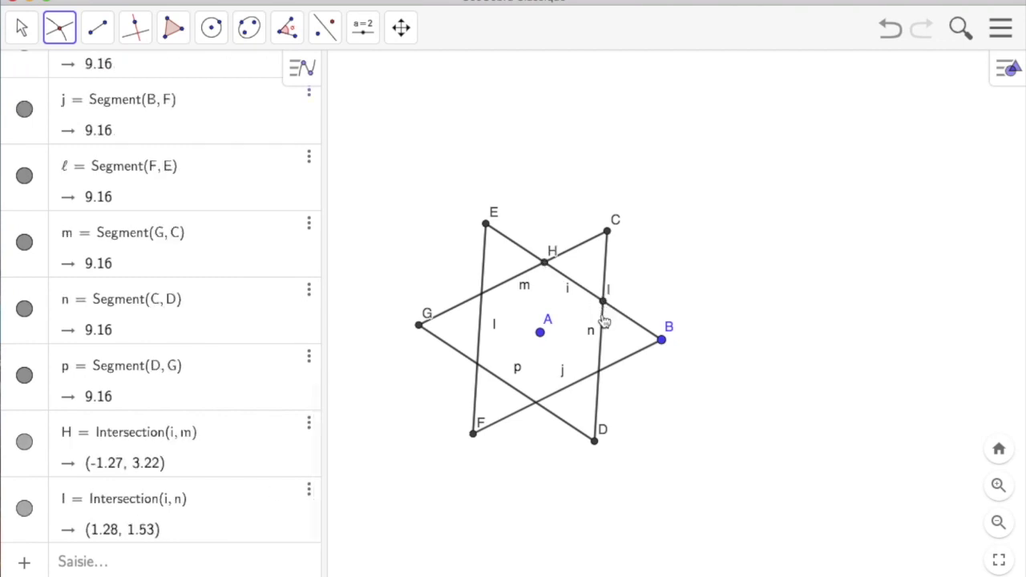
{"action": "left_click", "coordinate": [599, 371]}
{"action": "left_click", "coordinate": [537, 403]}
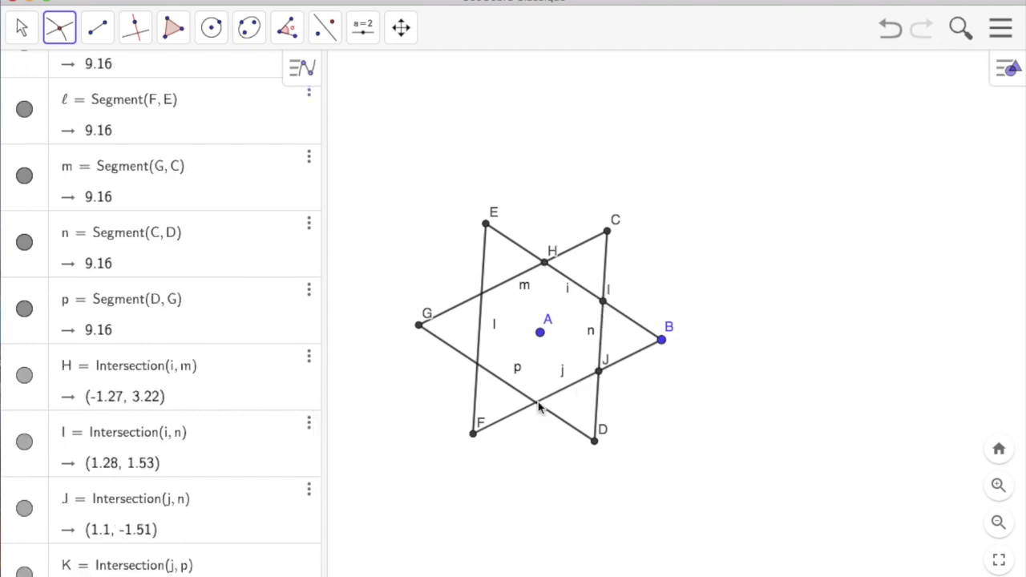
{"action": "left_click", "coordinate": [478, 365]}
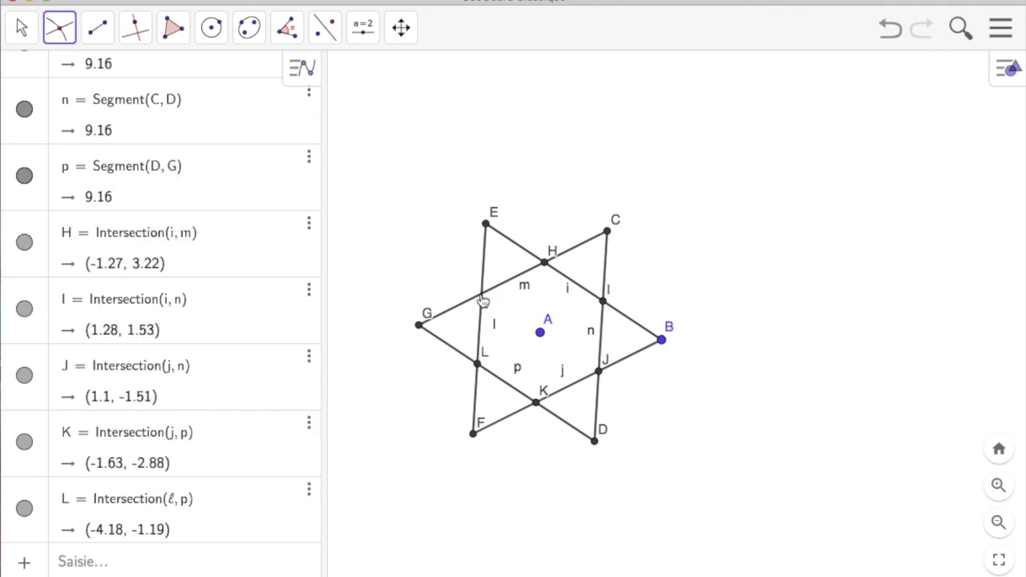
{"action": "left_click", "coordinate": [482, 295]}
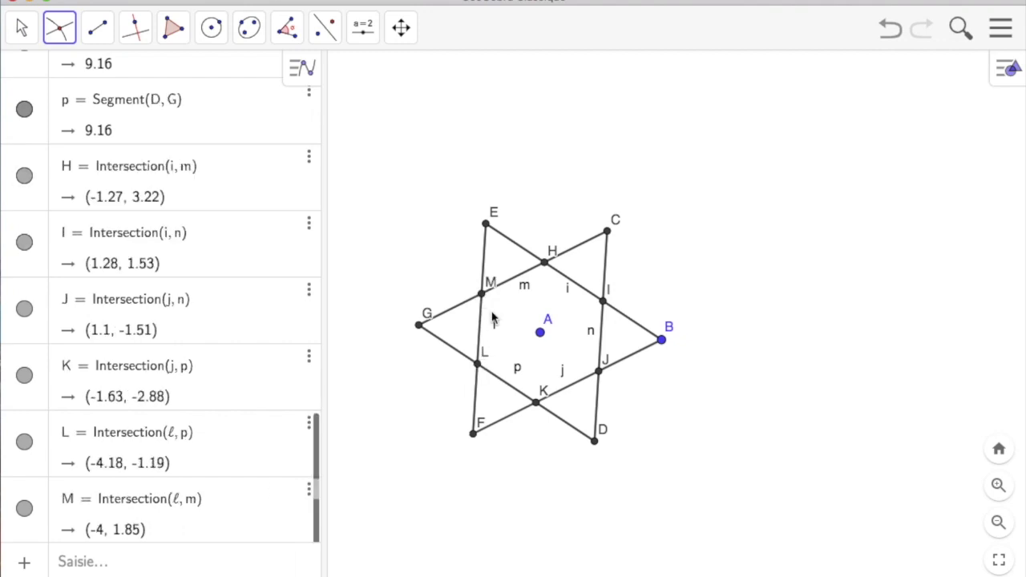
Step: Start the star's outline with segments from G to M, M to E and E to H
{"action": "left_click", "coordinate": [96, 31]}
{"action": "left_click", "coordinate": [111, 121]}
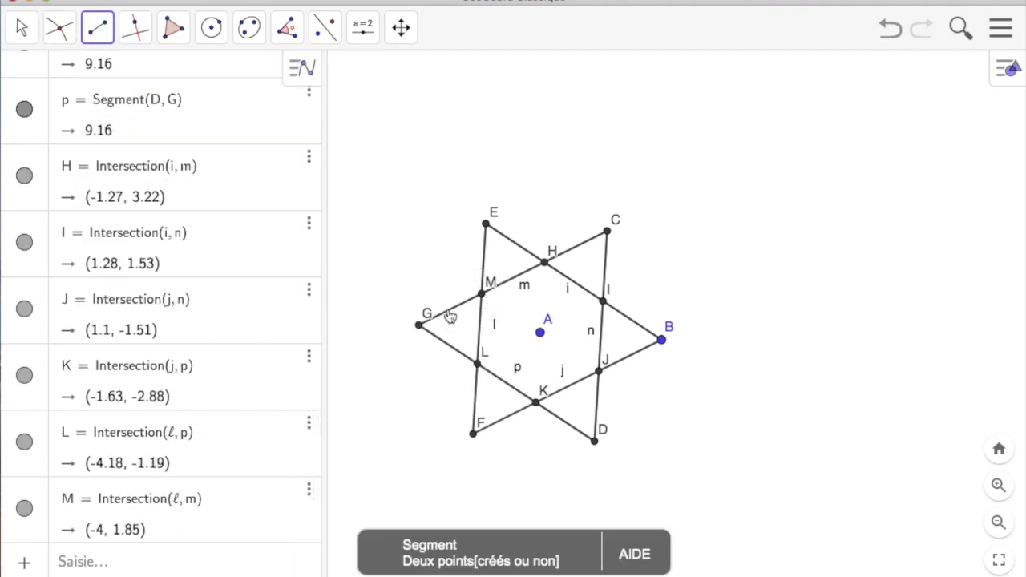
{"action": "left_click", "coordinate": [419, 325]}
{"action": "left_click", "coordinate": [482, 295]}
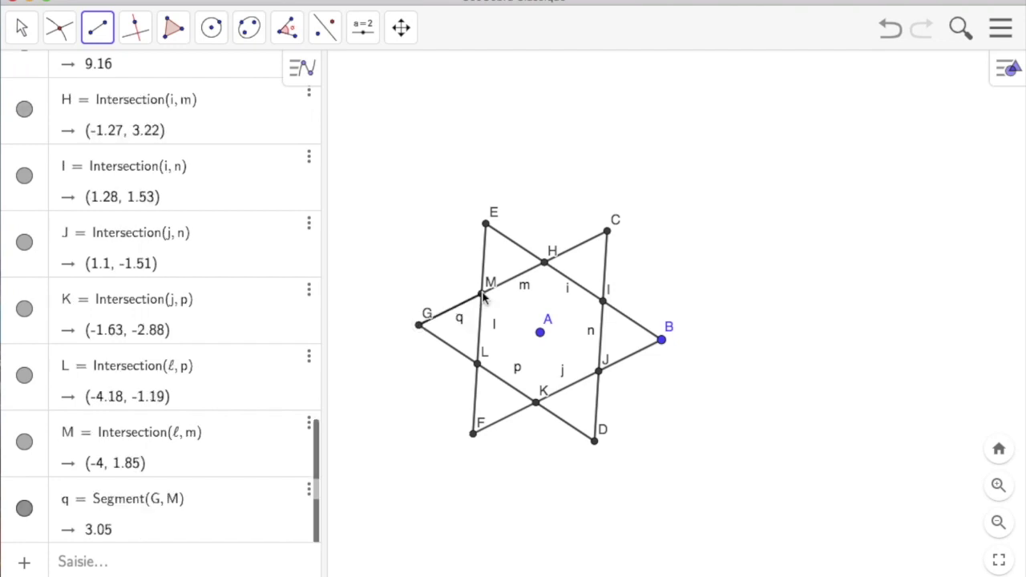
{"action": "left_click", "coordinate": [482, 295]}
{"action": "left_click", "coordinate": [485, 223]}
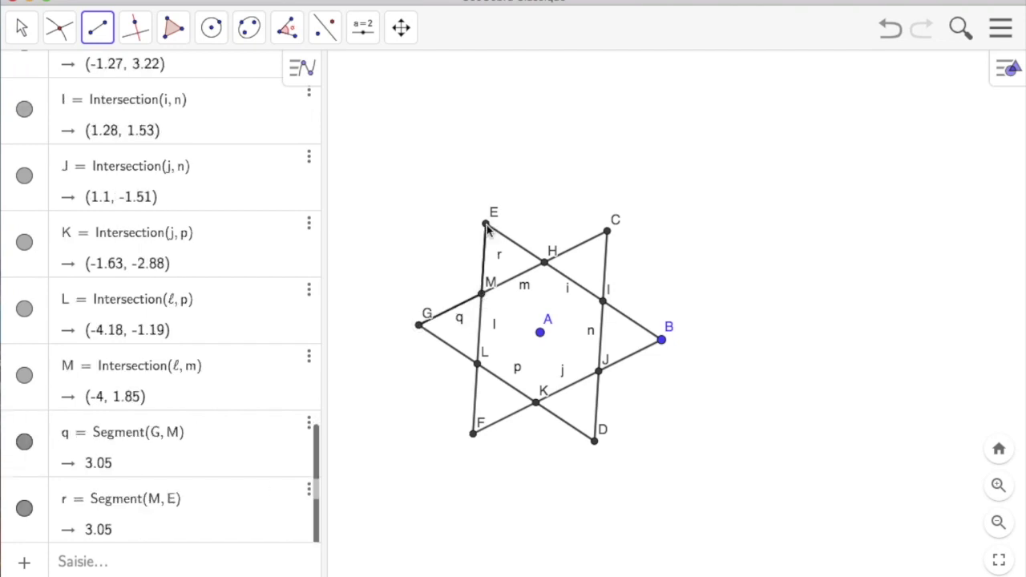
{"action": "left_click", "coordinate": [545, 263]}
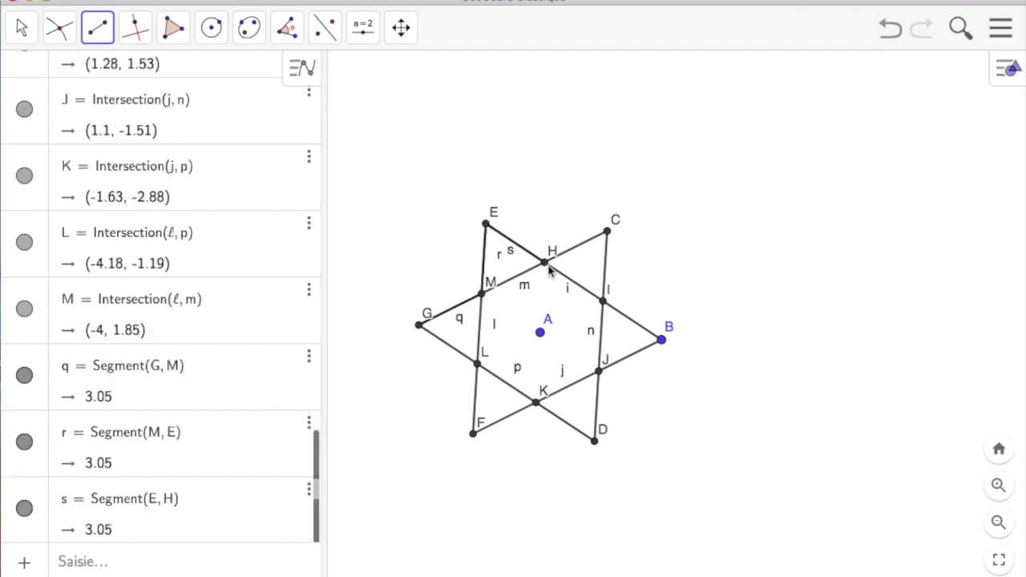
Step: Continue the star's outline with segments from H to C, C to I and I to B
{"action": "left_click", "coordinate": [607, 233]}
{"action": "left_click", "coordinate": [607, 233]}
{"action": "left_click", "coordinate": [605, 303]}
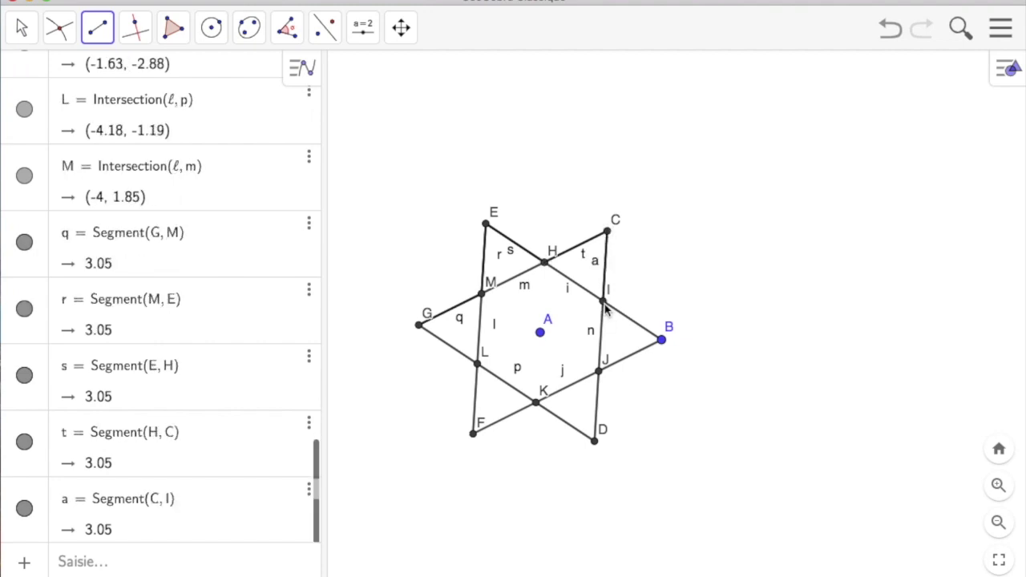
{"action": "left_click", "coordinate": [605, 304]}
{"action": "left_click", "coordinate": [661, 341]}
Step: Extend the star's outline with segments from B to J, J to D and D to K
{"action": "left_click", "coordinate": [662, 341]}
{"action": "left_click", "coordinate": [599, 372]}
{"action": "left_click", "coordinate": [599, 372]}
{"action": "left_click", "coordinate": [594, 440]}
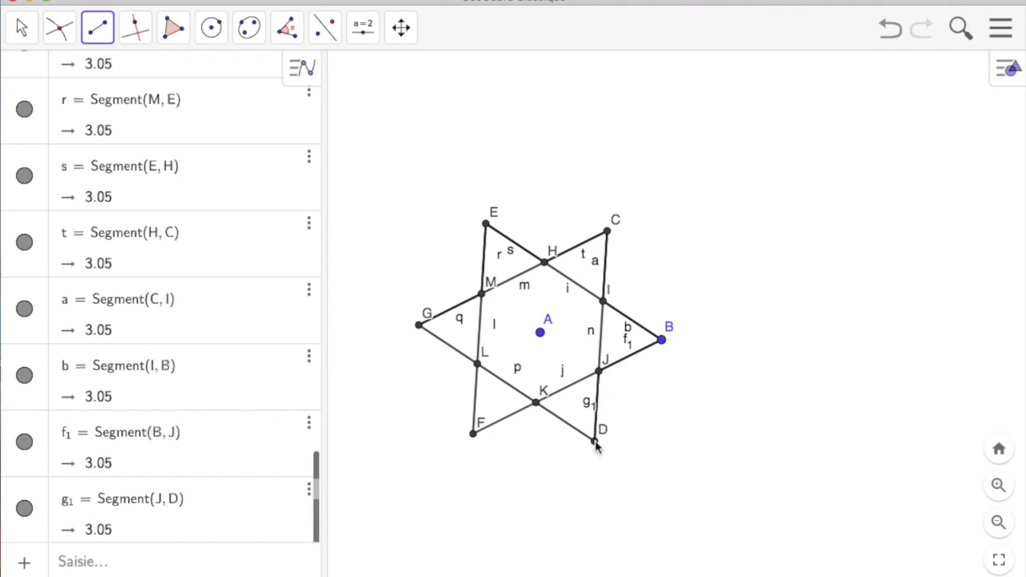
{"action": "left_click", "coordinate": [536, 402]}
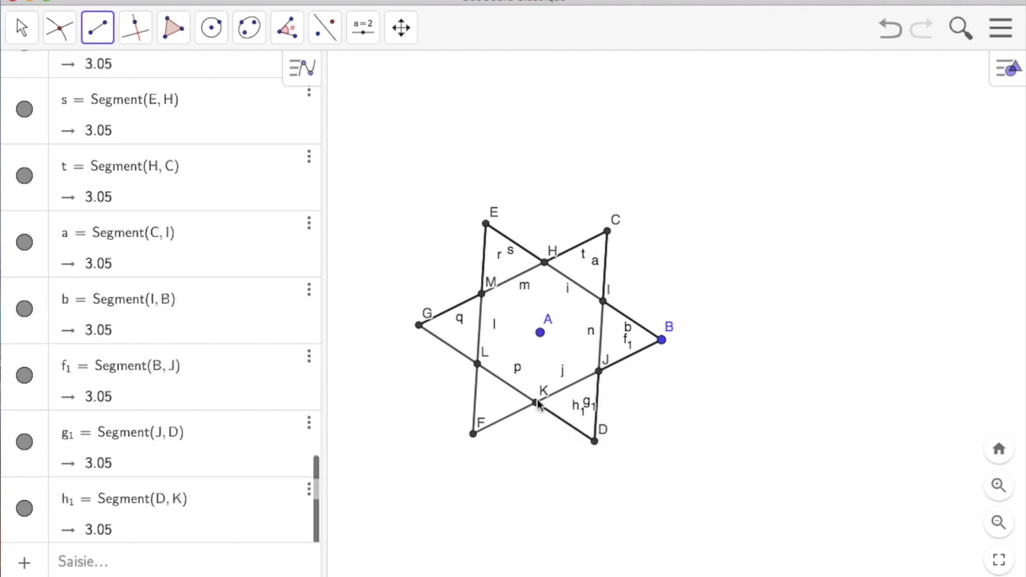
Step: Complete the star's outline with segments from K to F, F to L, L to G and G to M
{"action": "left_click", "coordinate": [474, 437]}
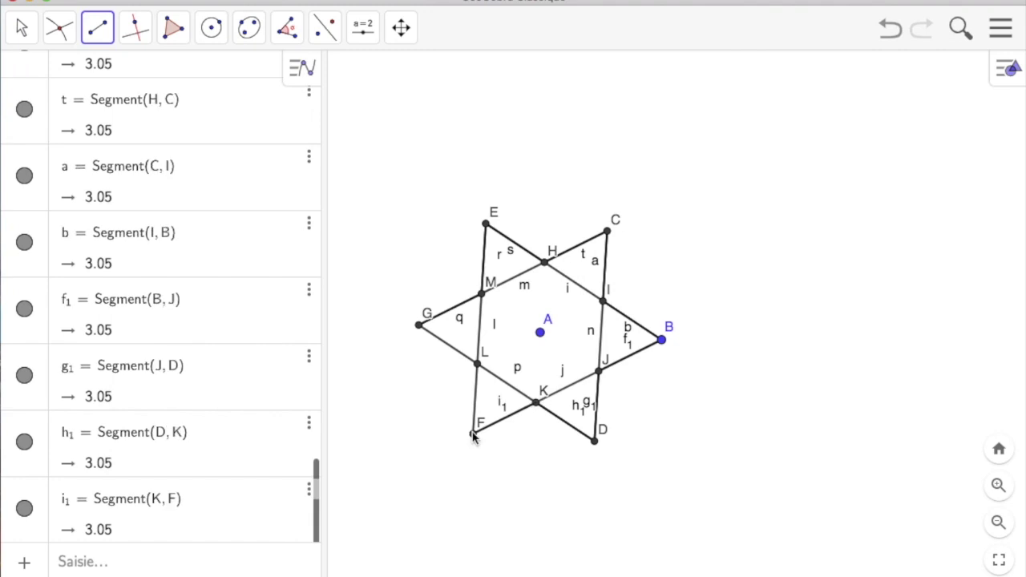
{"action": "left_click", "coordinate": [479, 369]}
{"action": "left_click", "coordinate": [478, 365]}
{"action": "left_click", "coordinate": [418, 325]}
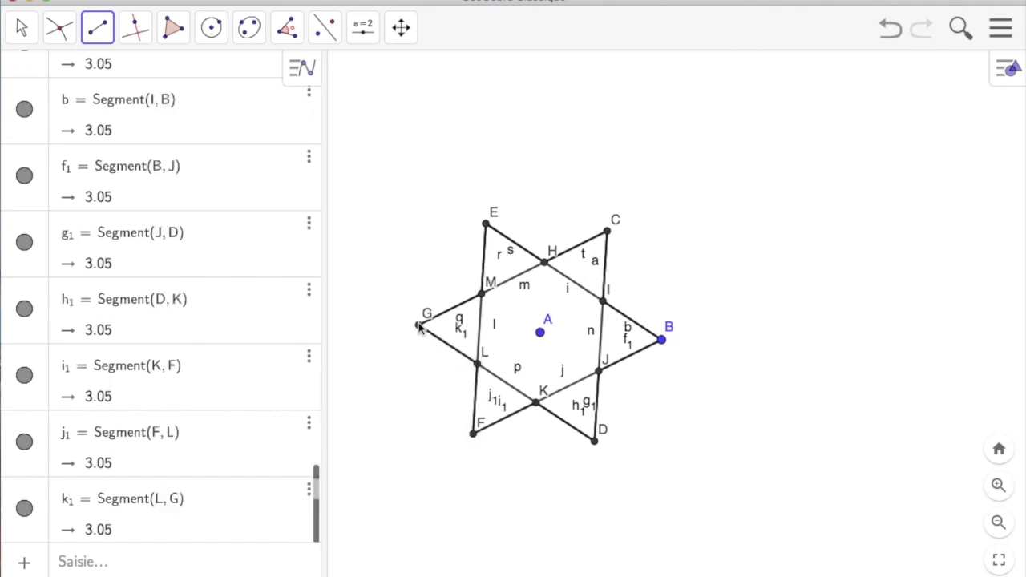
{"action": "left_click", "coordinate": [486, 297]}
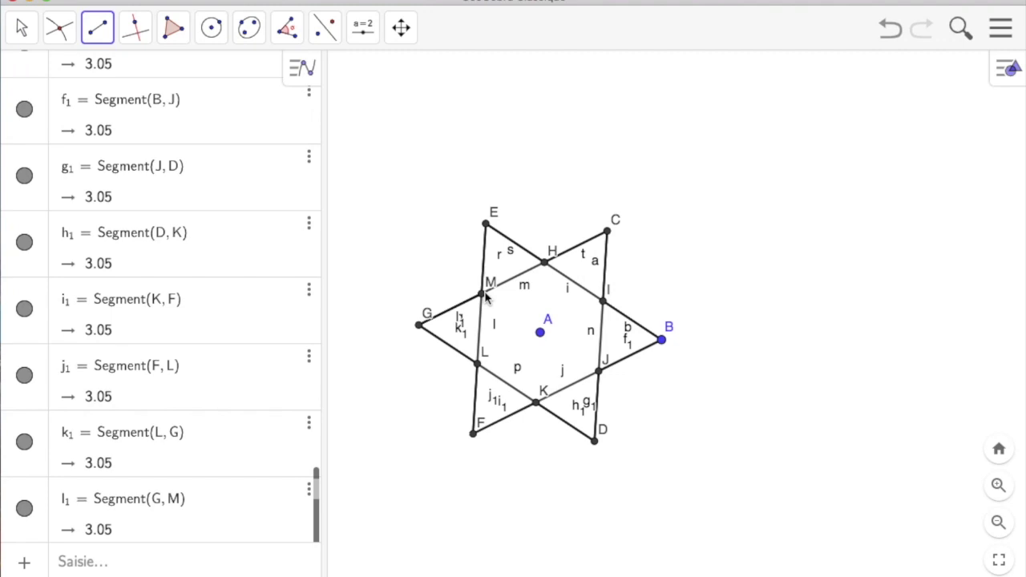
{"action": "right_click", "coordinate": [226, 282]}
{"action": "scroll", "coordinate": [171, 298], "scroll_direction": "up", "scroll_amount": 10}
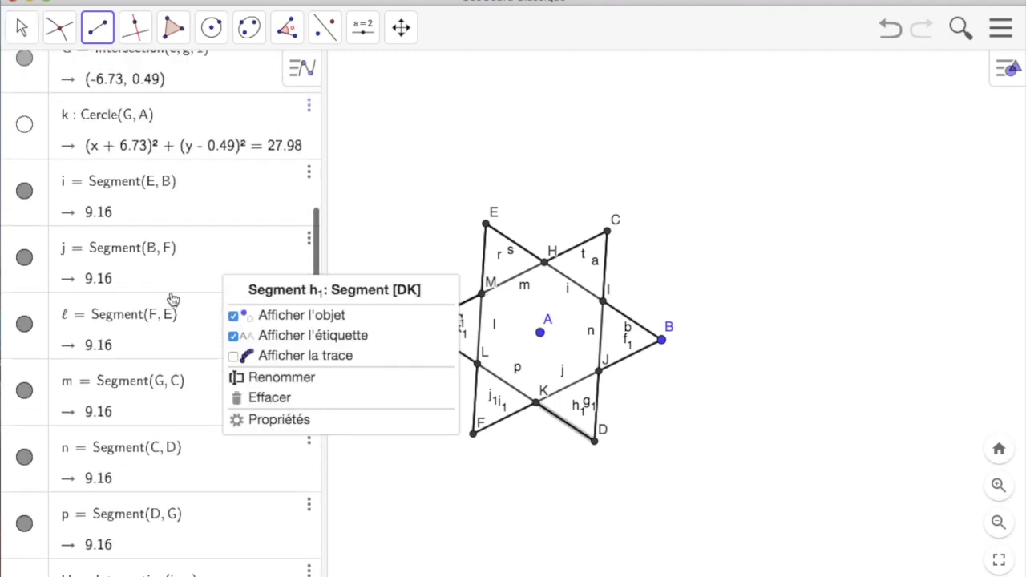
{"action": "scroll", "coordinate": [171, 298], "scroll_direction": "up", "scroll_amount": 10}
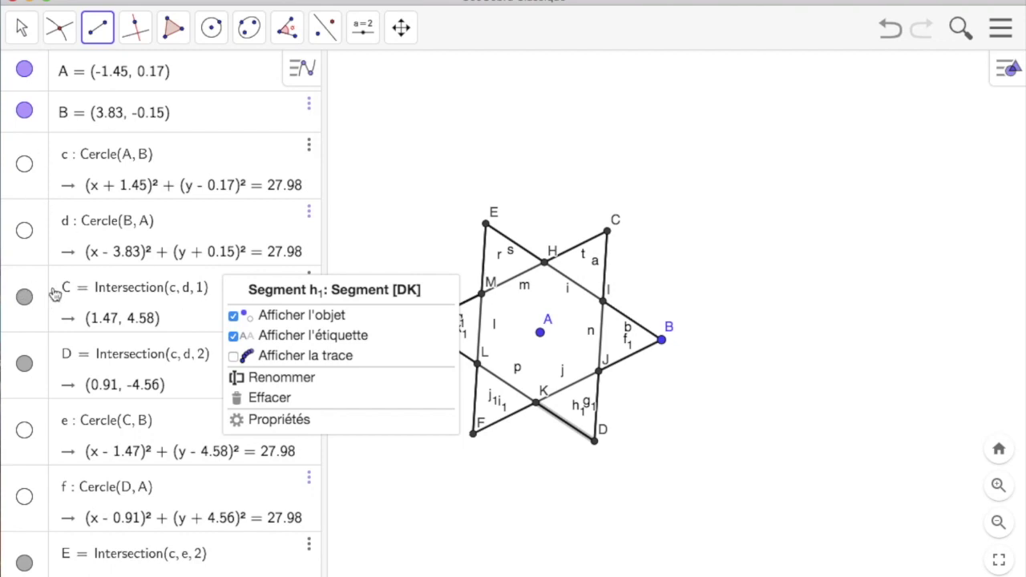
{"action": "scroll", "coordinate": [72, 304], "scroll_direction": "down", "scroll_amount": 5}
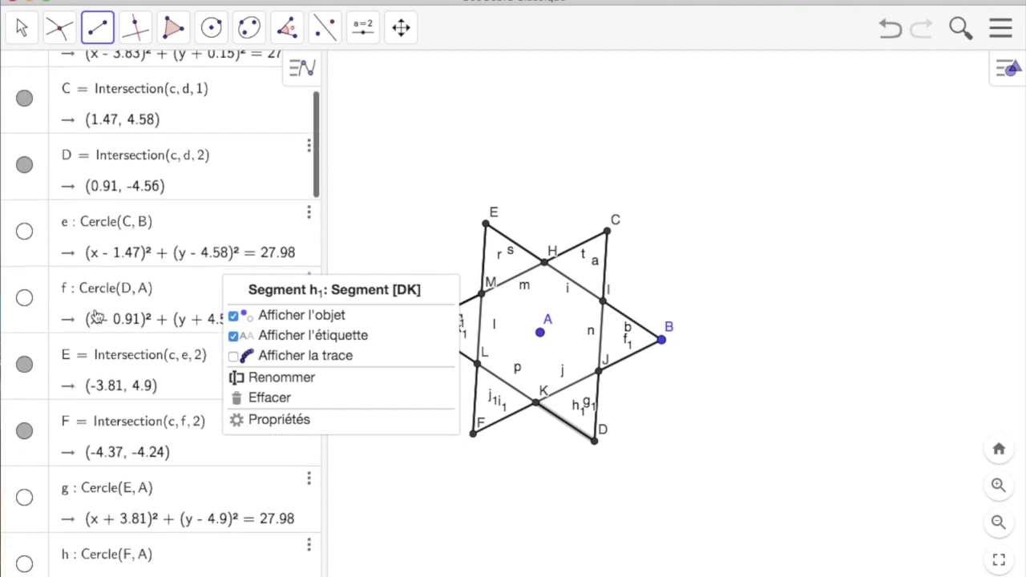
{"action": "left_click", "coordinate": [25, 100]}
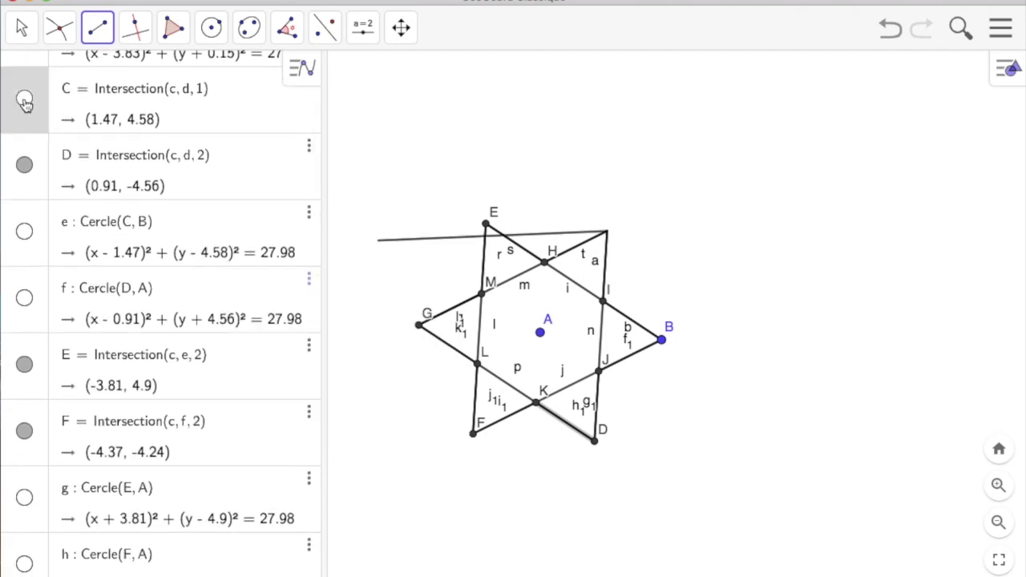
{"action": "left_click", "coordinate": [25, 100]}
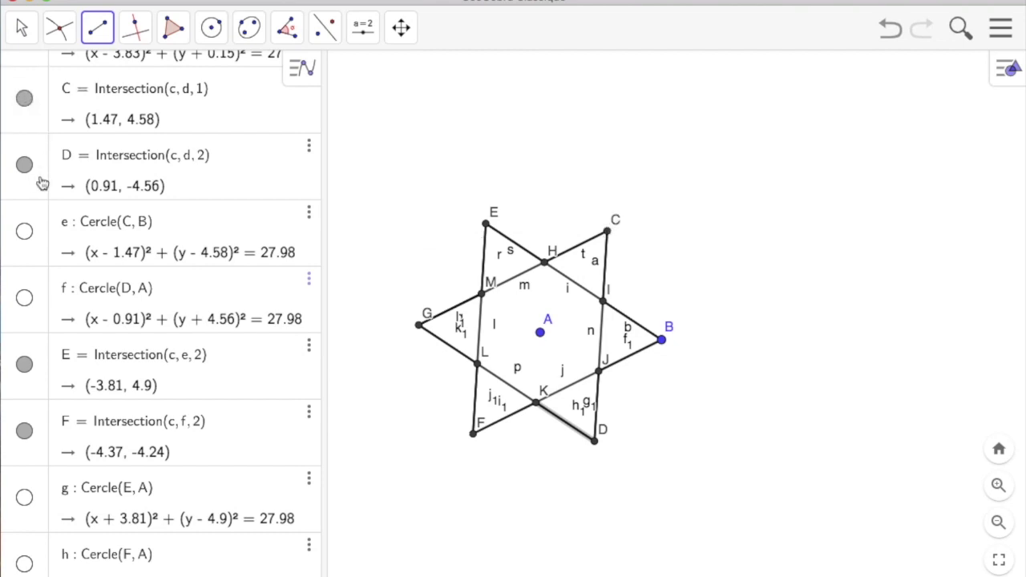
Step: Hide the six long segments EB, BF, FE, GC, CD and DG so that only the star's outline shows
{"action": "scroll", "coordinate": [78, 380], "scroll_direction": "down", "scroll_amount": 5}
{"action": "scroll", "coordinate": [78, 380], "scroll_direction": "down", "scroll_amount": 3}
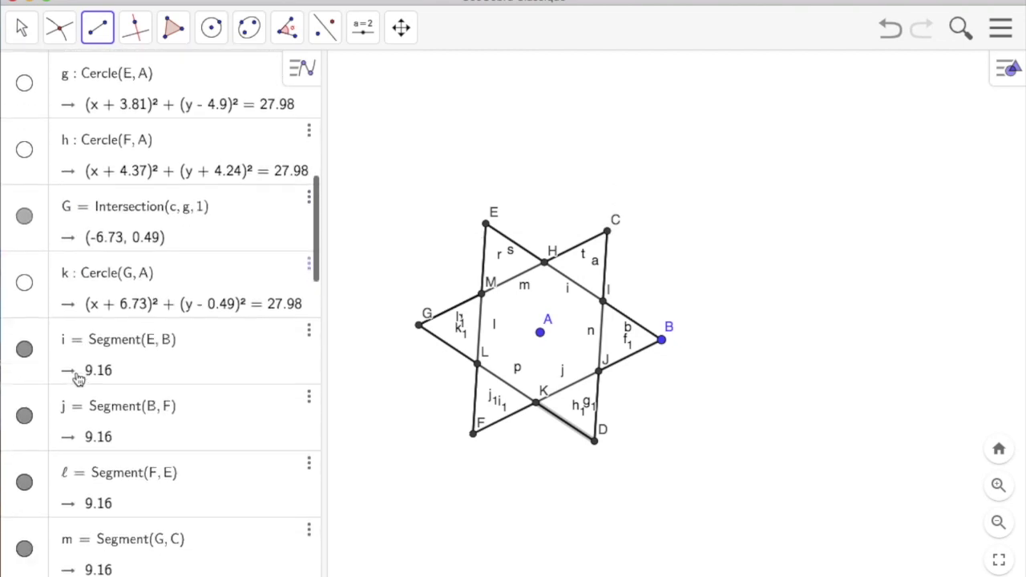
{"action": "left_click", "coordinate": [24, 322]}
{"action": "left_click", "coordinate": [26, 389]}
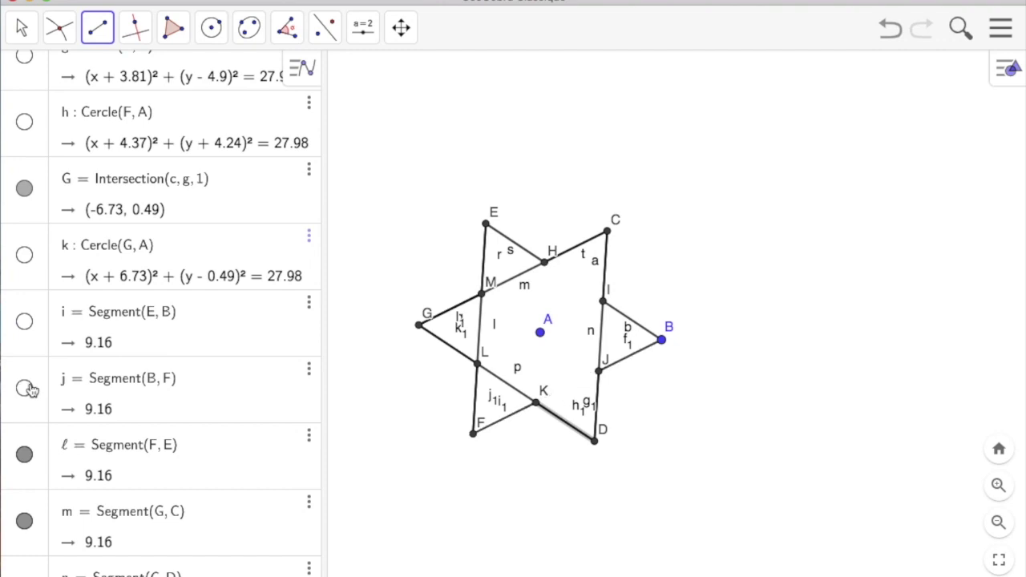
{"action": "left_click", "coordinate": [24, 454]}
{"action": "left_click", "coordinate": [24, 521]}
{"action": "scroll", "coordinate": [127, 498], "scroll_direction": "down", "scroll_amount": 2}
{"action": "left_click", "coordinate": [33, 450]}
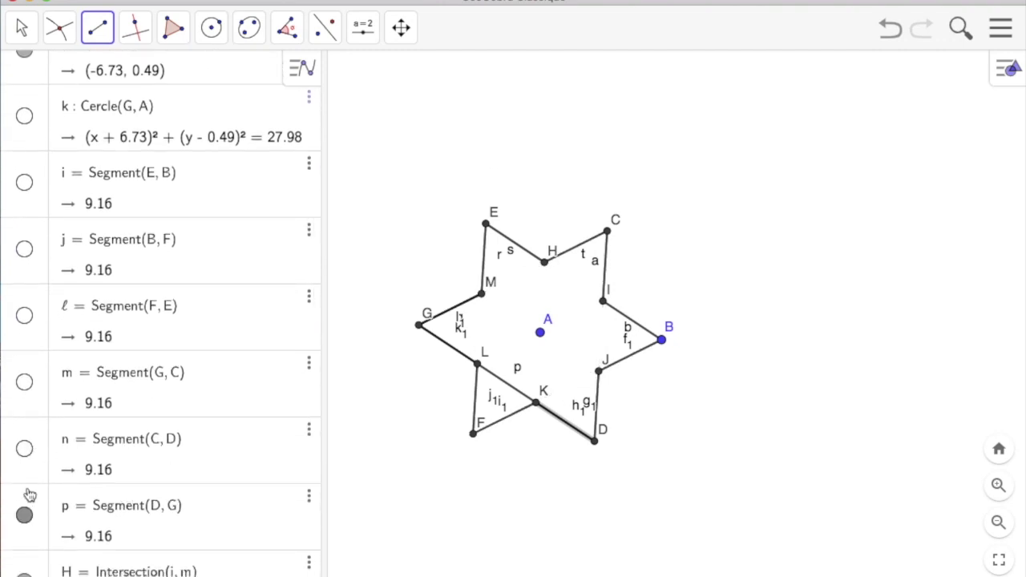
{"action": "left_click", "coordinate": [28, 516]}
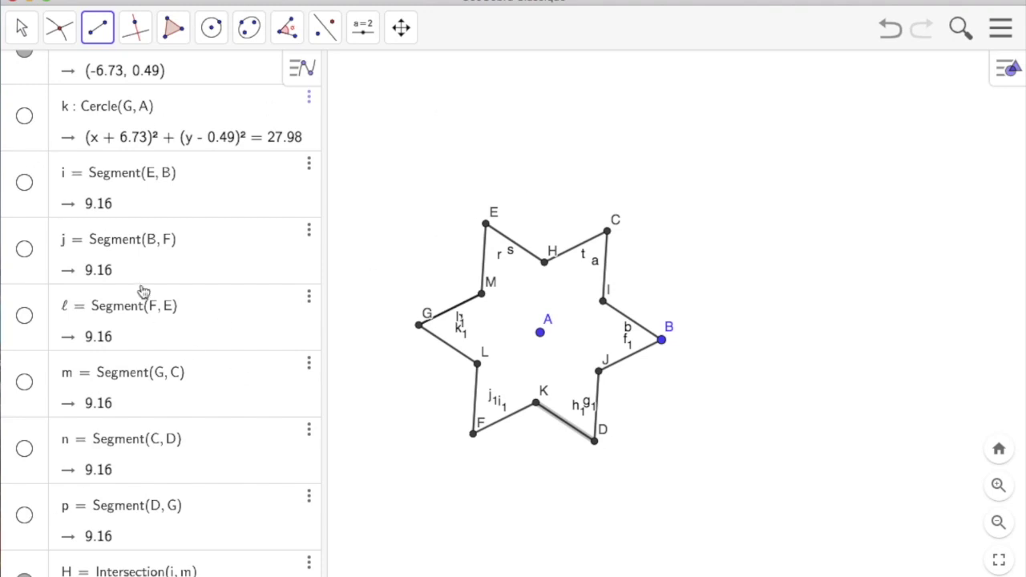
Step: Open the properties of point E, the star's upper-left tip, and hide its label and the point itself
{"action": "left_click", "coordinate": [22, 29]}
{"action": "left_click", "coordinate": [64, 77]}
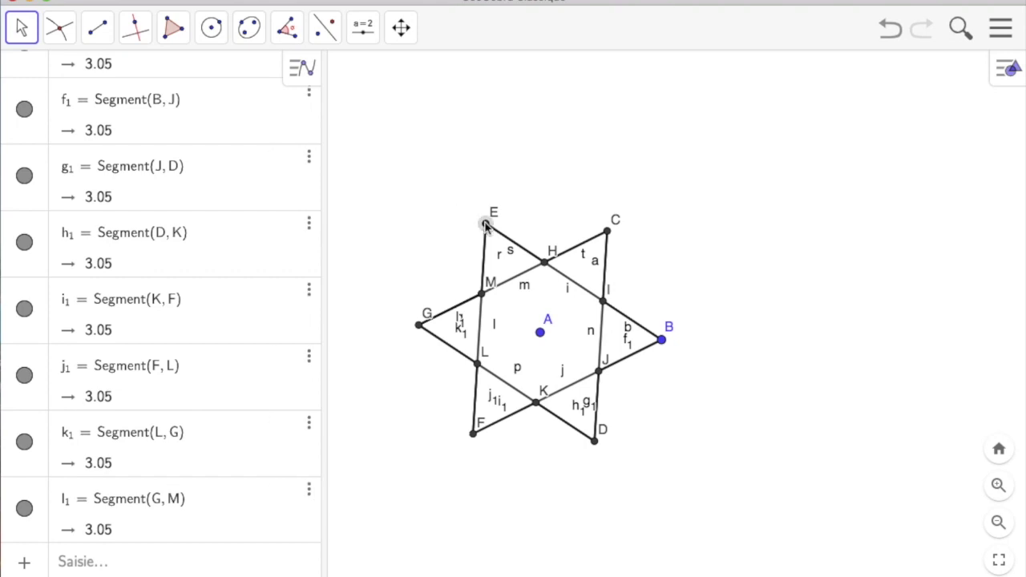
{"action": "scroll", "coordinate": [260, 254], "scroll_direction": "up", "scroll_amount": 15}
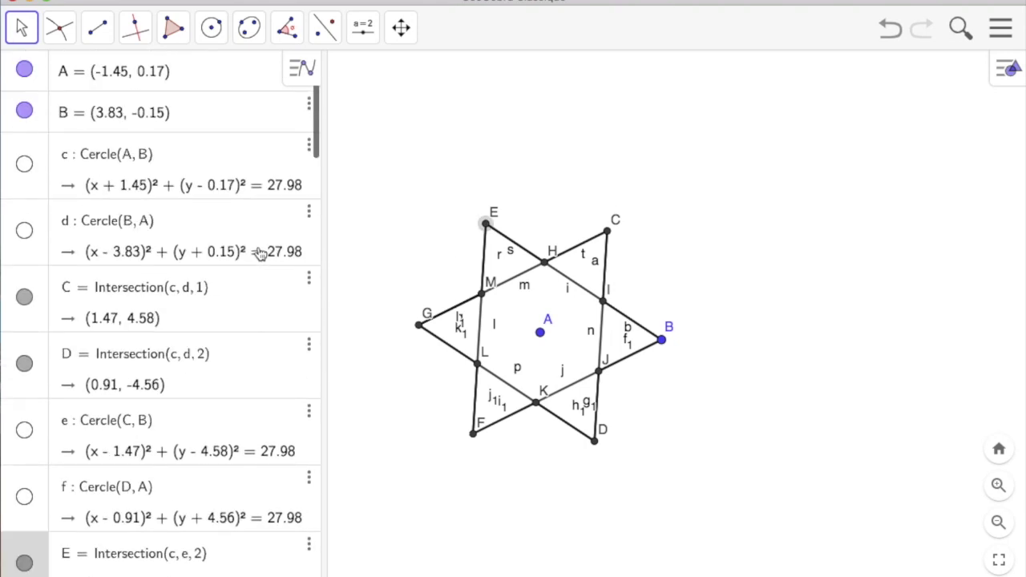
{"action": "scroll", "coordinate": [259, 435], "scroll_direction": "down", "scroll_amount": 3}
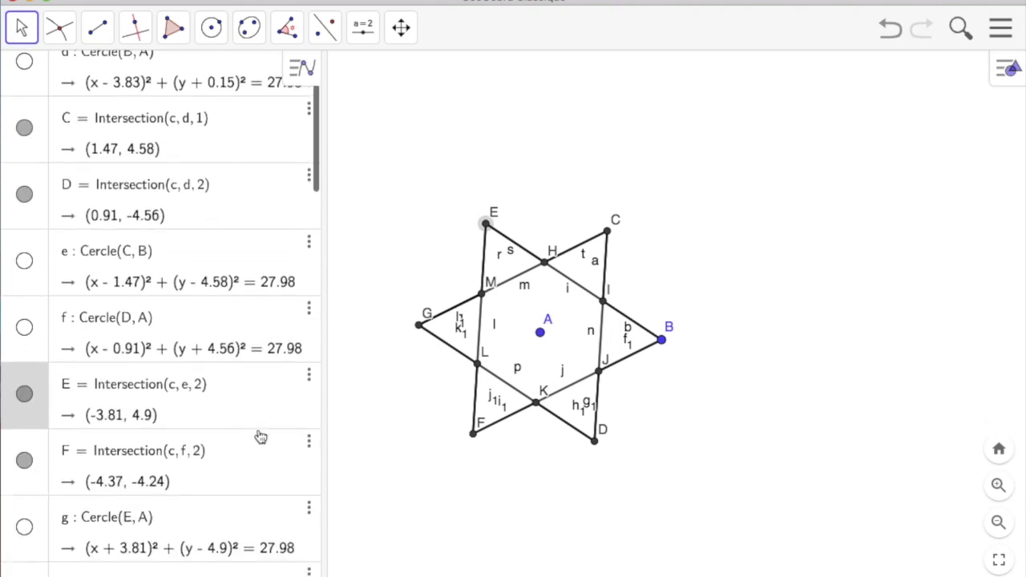
{"action": "left_click", "coordinate": [309, 379]}
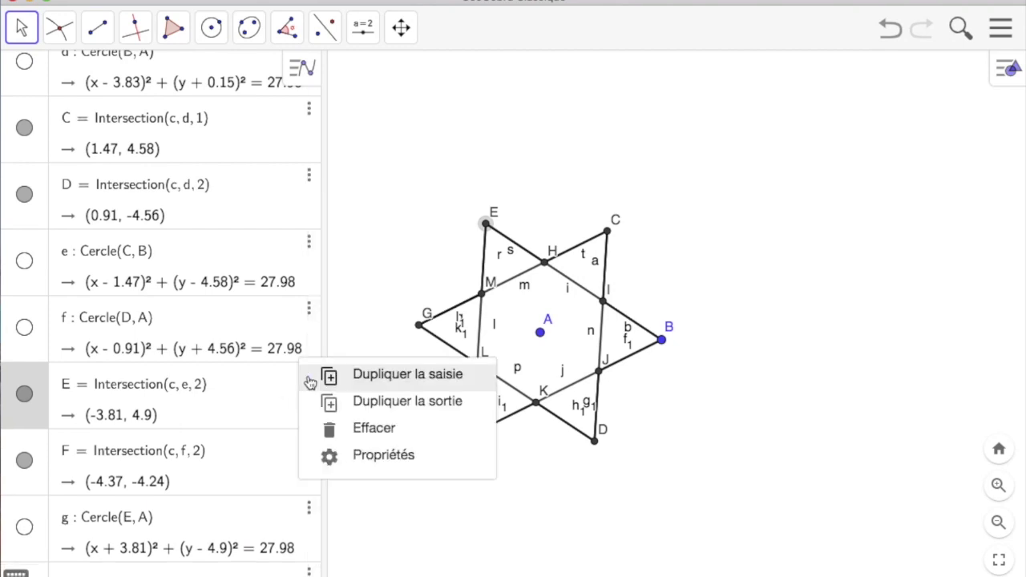
{"action": "left_click", "coordinate": [370, 463]}
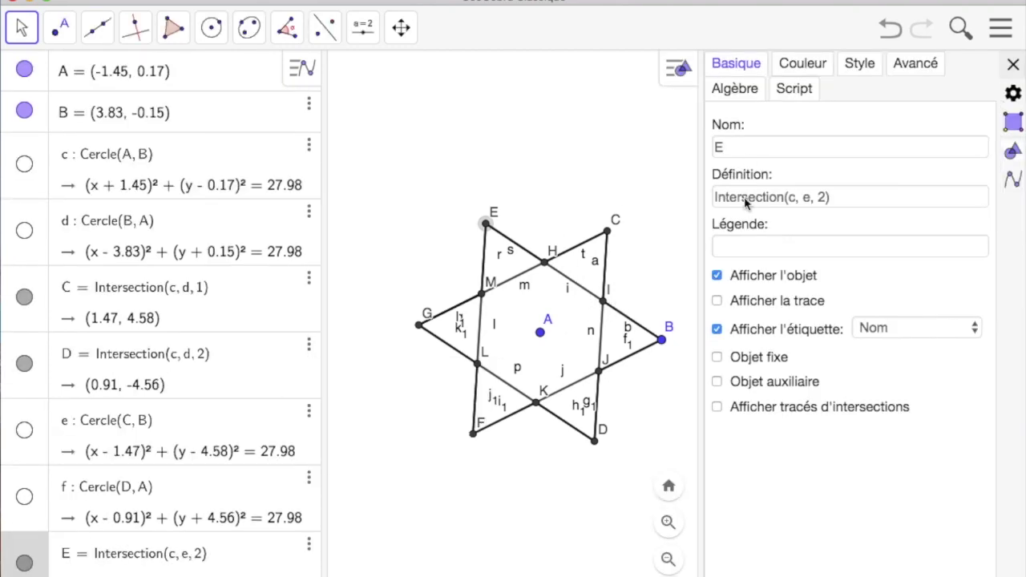
{"action": "left_click", "coordinate": [717, 331]}
{"action": "left_click", "coordinate": [716, 276]}
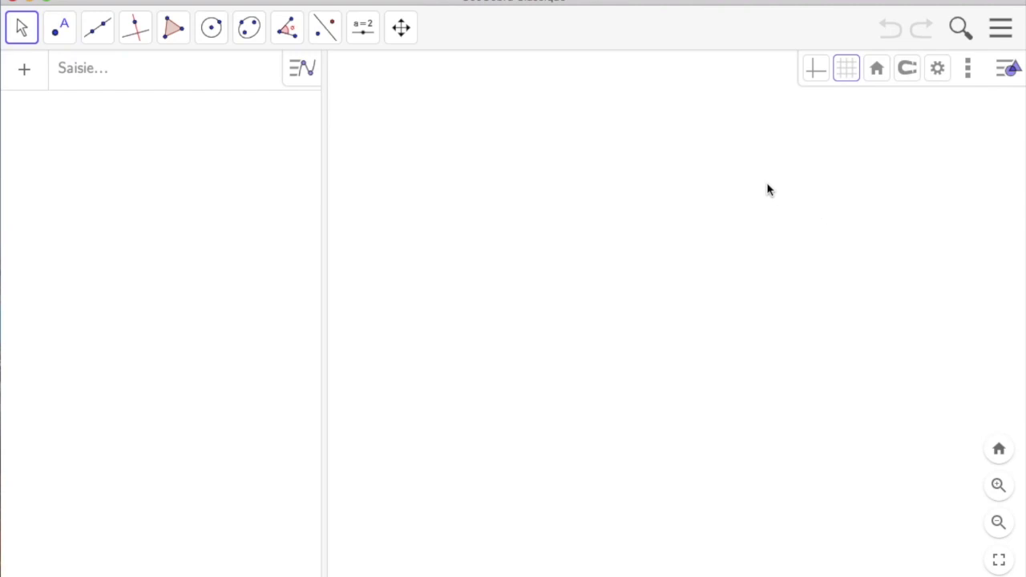
Step: Draw a nearly horizontal segment about 9.12 units long across the middle of the empty drawing area
{"action": "left_click", "coordinate": [73, 44]}
{"action": "mouse_move", "coordinate": [99, 39]}
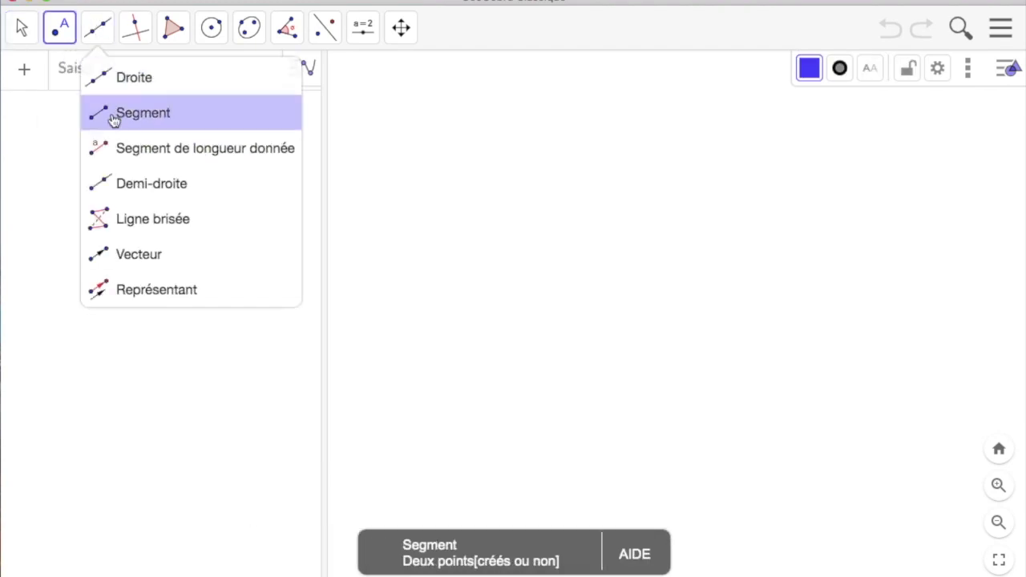
{"action": "left_click", "coordinate": [108, 117]}
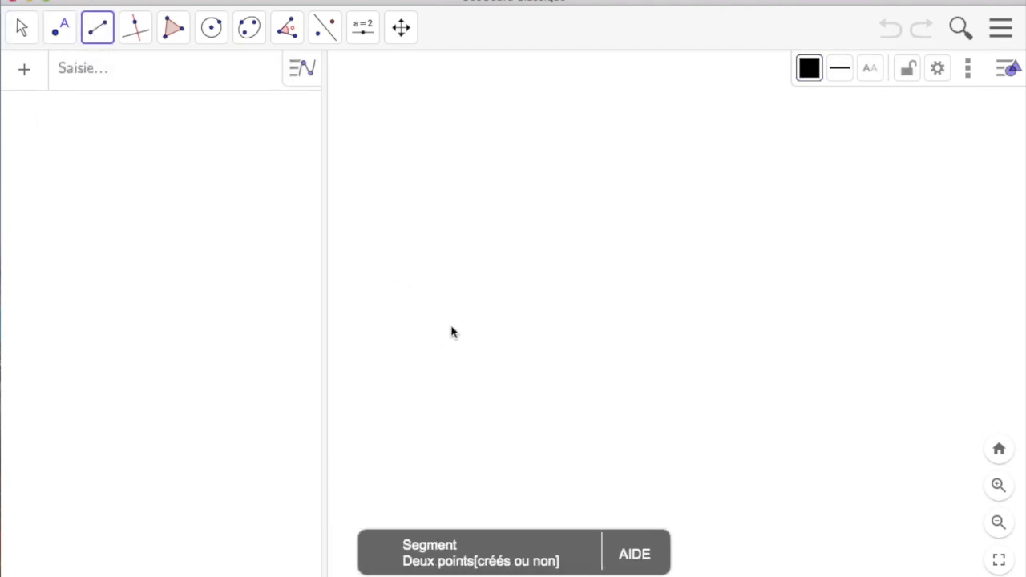
{"action": "left_click", "coordinate": [435, 333]}
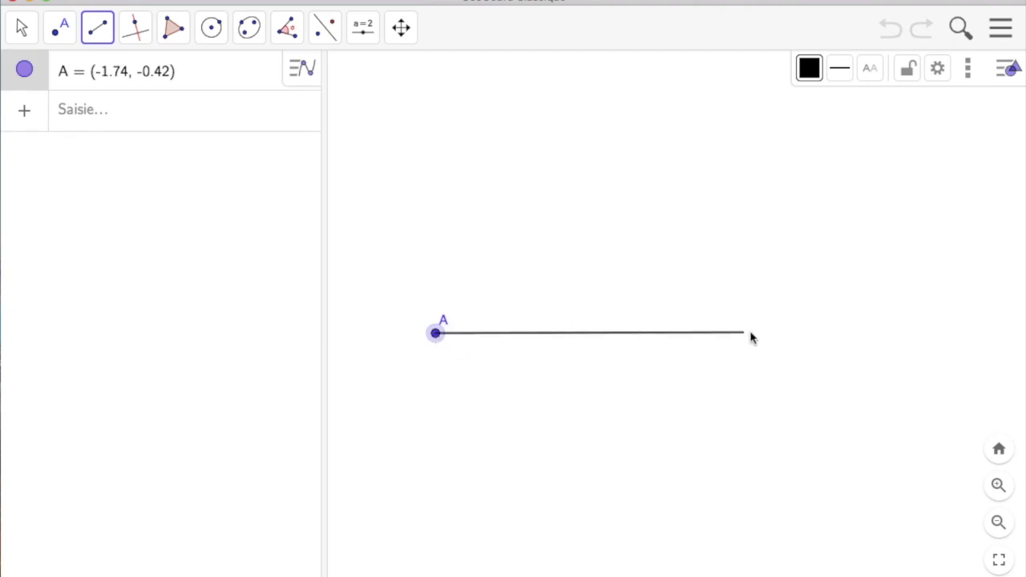
{"action": "left_click", "coordinate": [819, 329]}
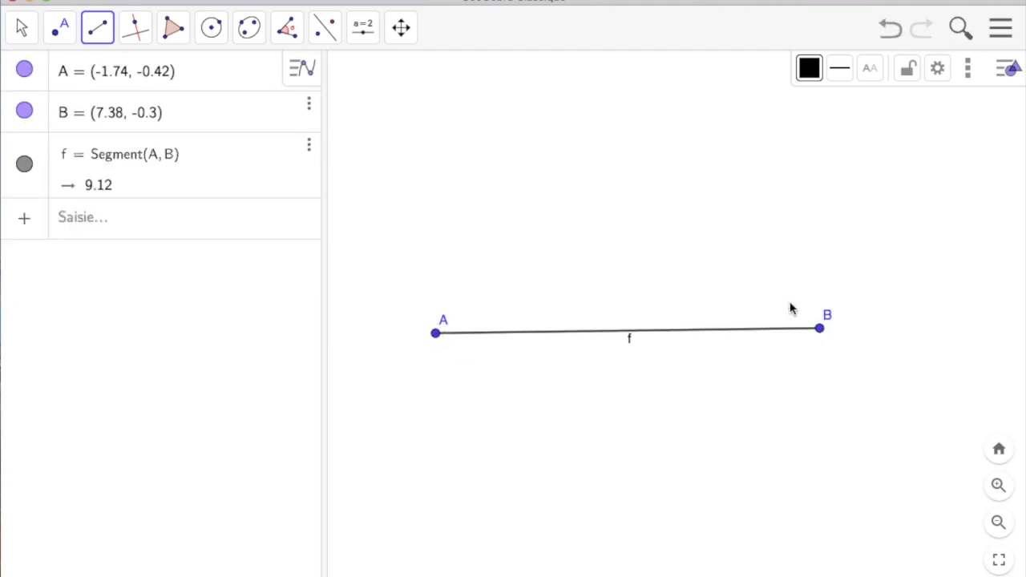
Step: Construct the midpoint of segment AB and draw a circle centred on it passing through B
{"action": "left_click", "coordinate": [68, 36]}
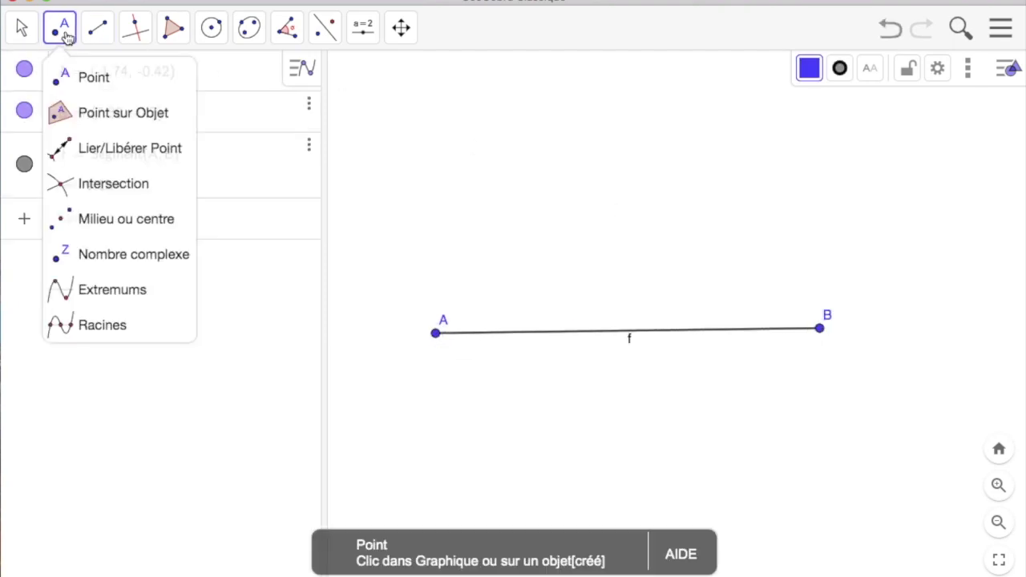
{"action": "left_click", "coordinate": [82, 222]}
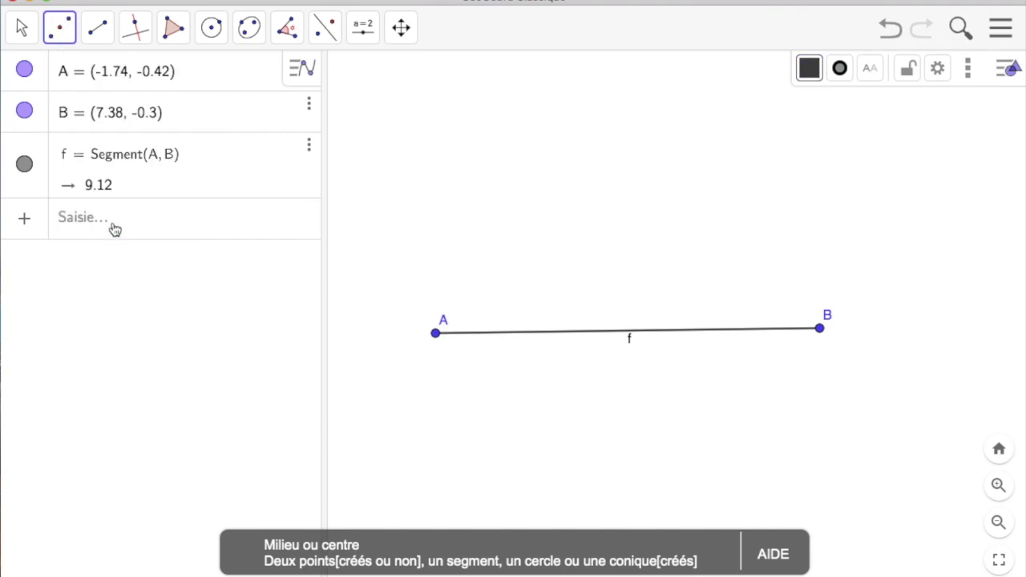
{"action": "left_click", "coordinate": [504, 335]}
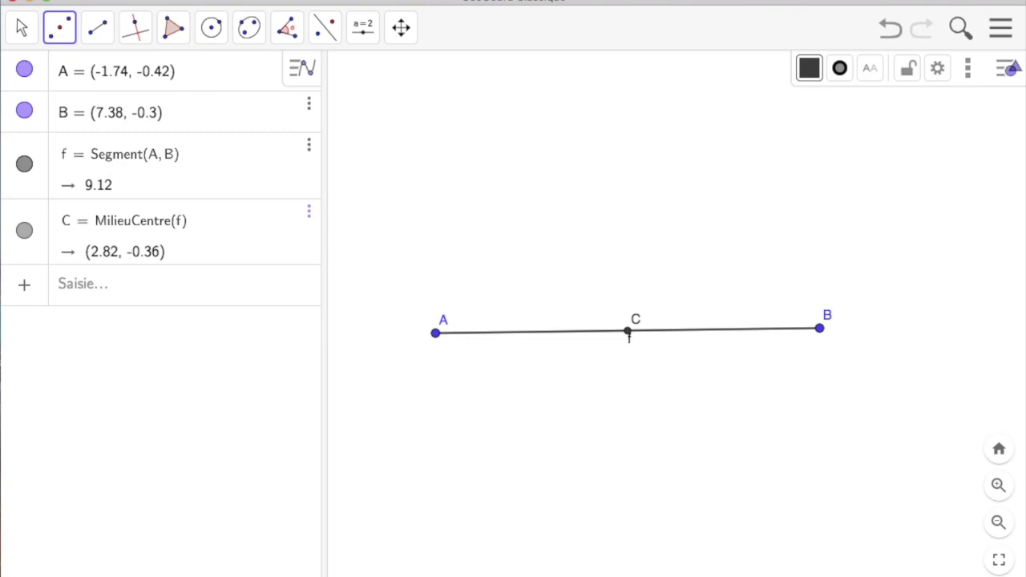
{"action": "left_click", "coordinate": [215, 37]}
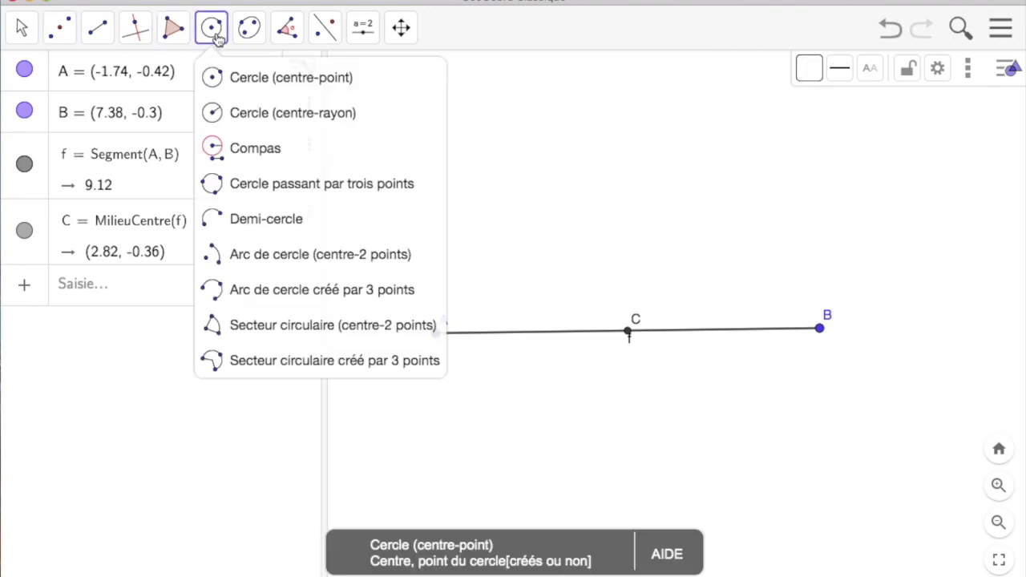
{"action": "left_click", "coordinate": [241, 81]}
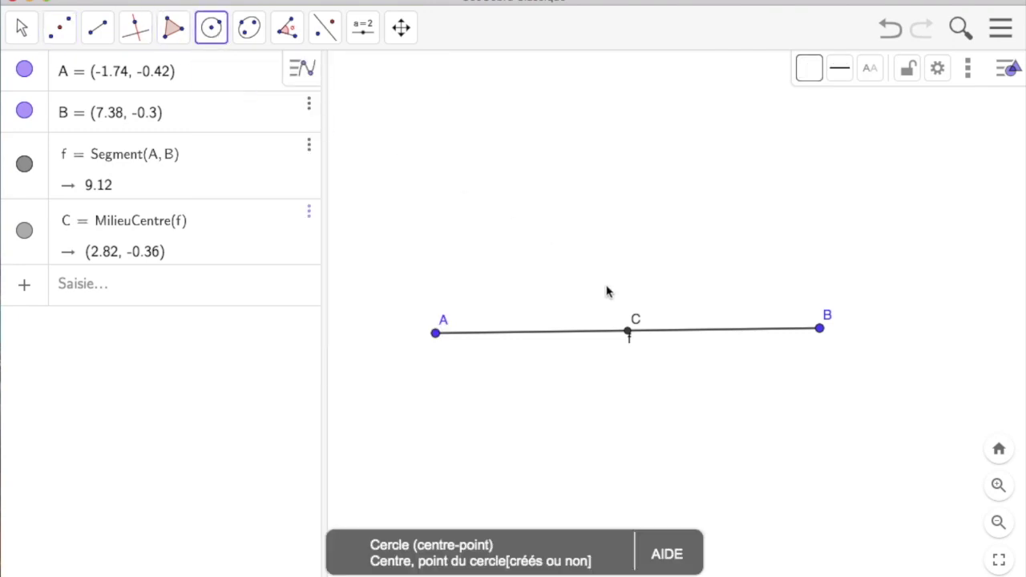
{"action": "left_click", "coordinate": [627, 332]}
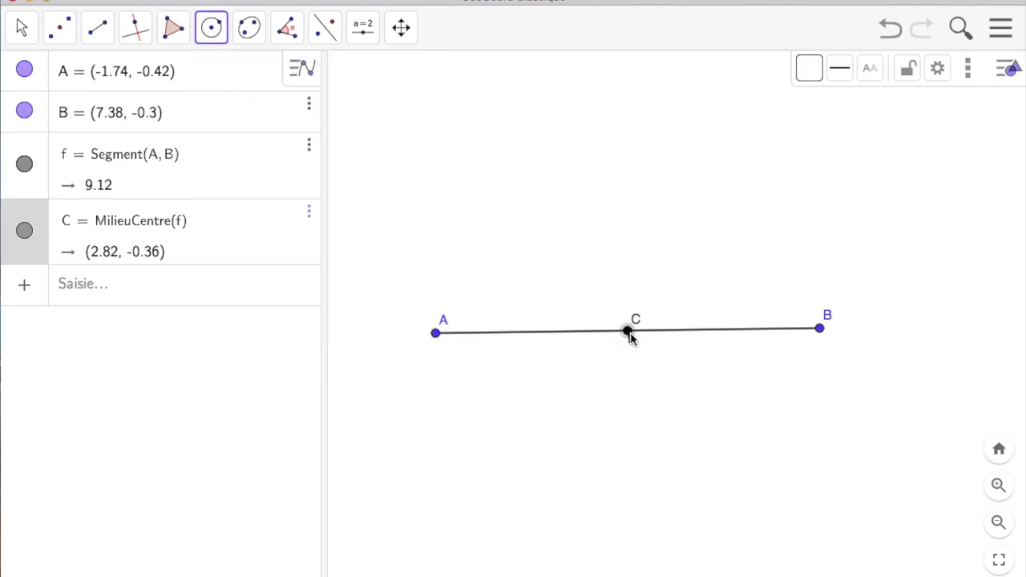
{"action": "left_click", "coordinate": [820, 328]}
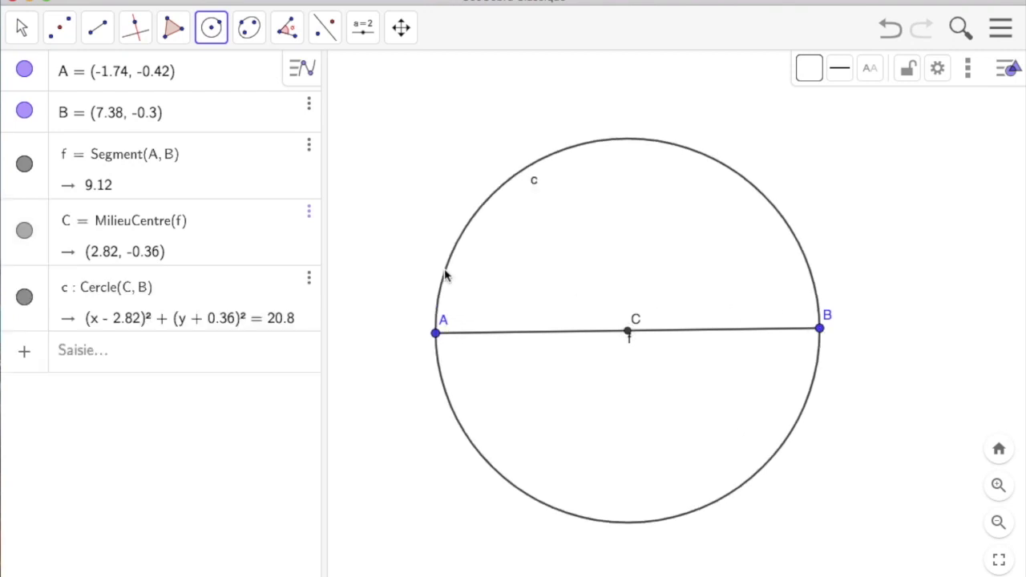
Step: Draw the perpendicular to AB through the circle's centre C and mark its upper intersection with the circle
{"action": "left_click", "coordinate": [134, 34]}
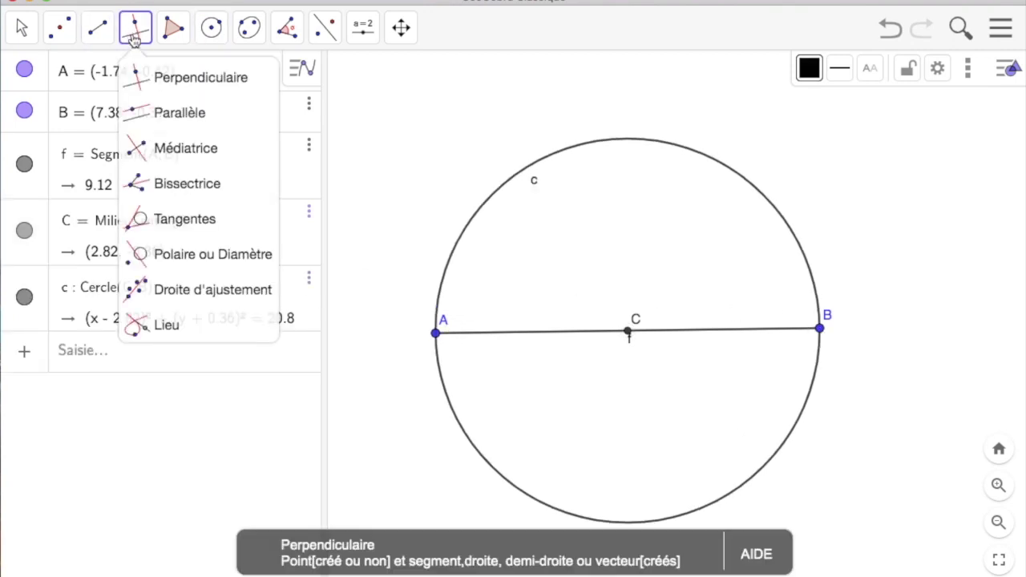
{"action": "left_click", "coordinate": [162, 83]}
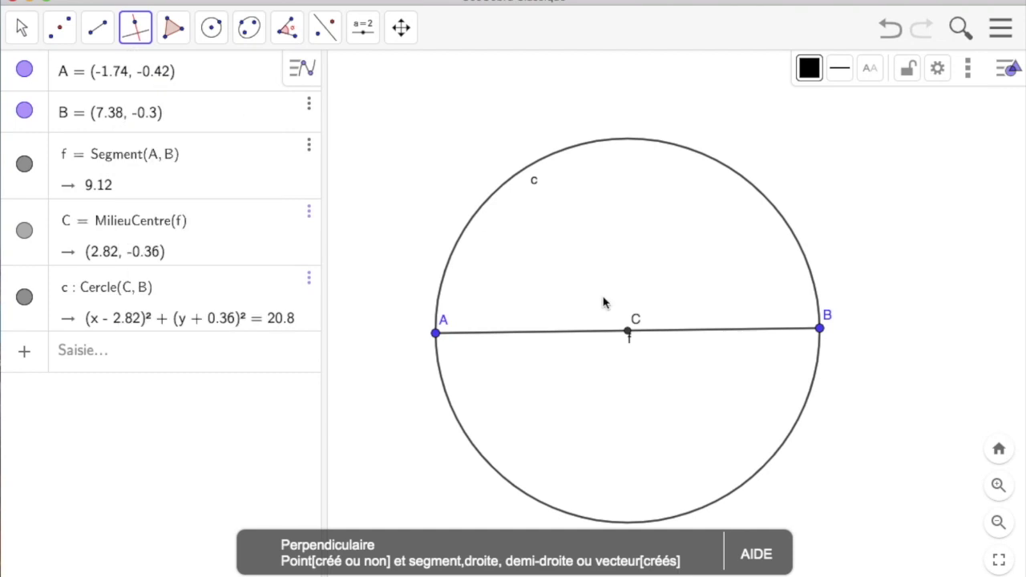
{"action": "left_click", "coordinate": [573, 335]}
{"action": "left_click", "coordinate": [628, 332]}
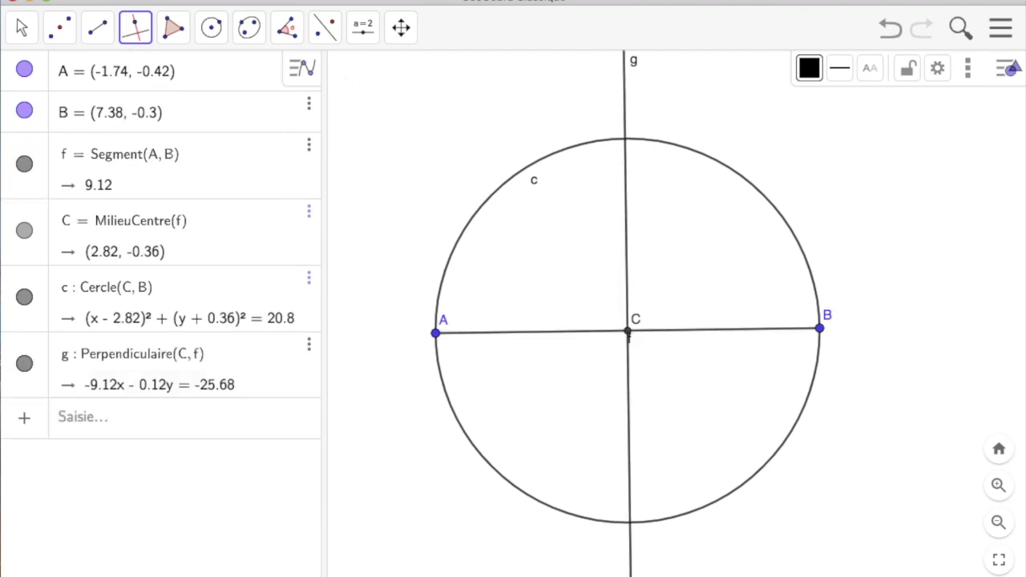
{"action": "left_click", "coordinate": [61, 33]}
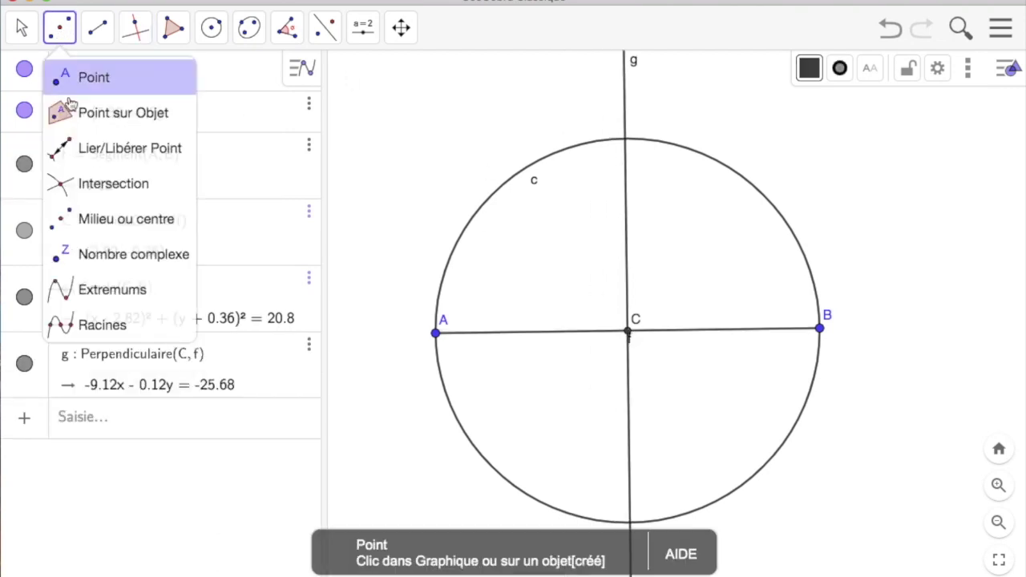
{"action": "left_click", "coordinate": [68, 182]}
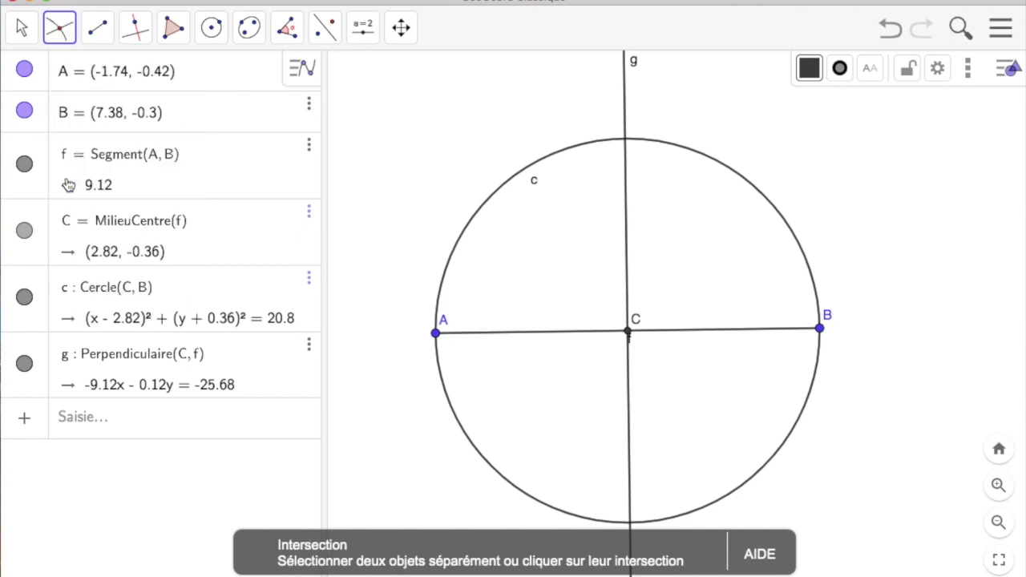
{"action": "left_click", "coordinate": [627, 147]}
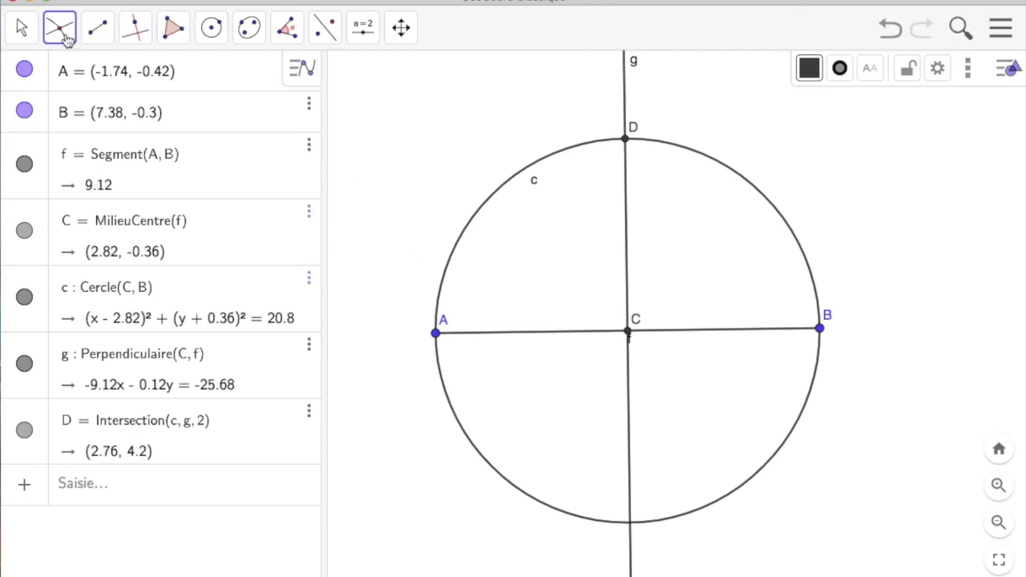
Step: Draw a segment from point A to the circle's centre C
{"action": "left_click", "coordinate": [97, 28]}
{"action": "left_click", "coordinate": [97, 36]}
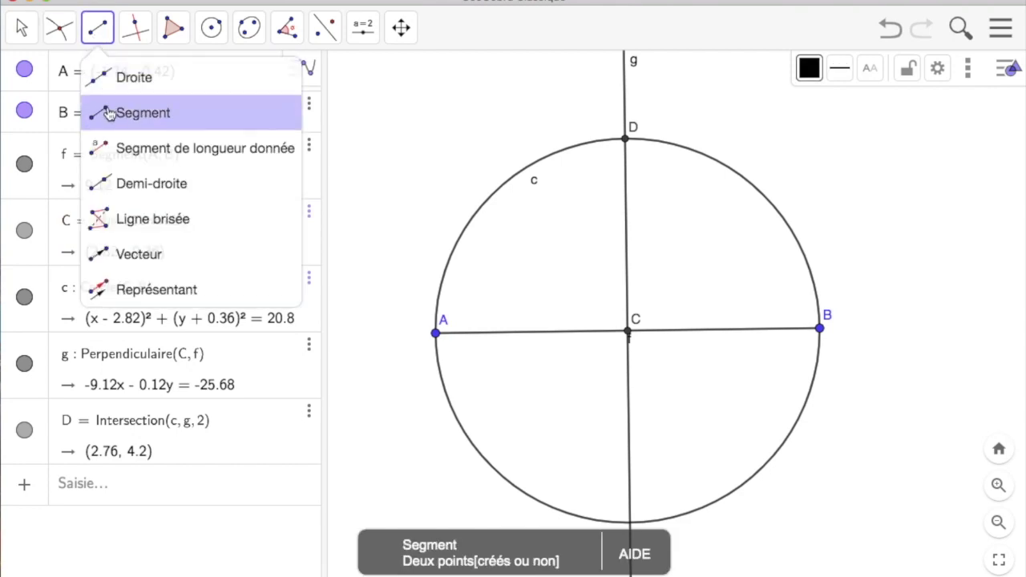
{"action": "left_click", "coordinate": [110, 114]}
{"action": "left_click", "coordinate": [435, 333]}
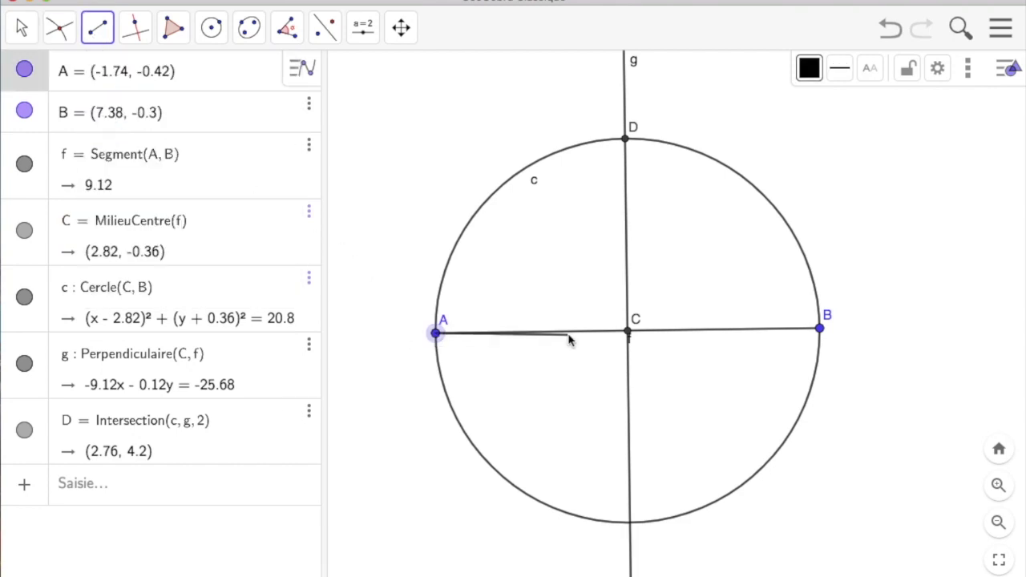
{"action": "left_click", "coordinate": [626, 333]}
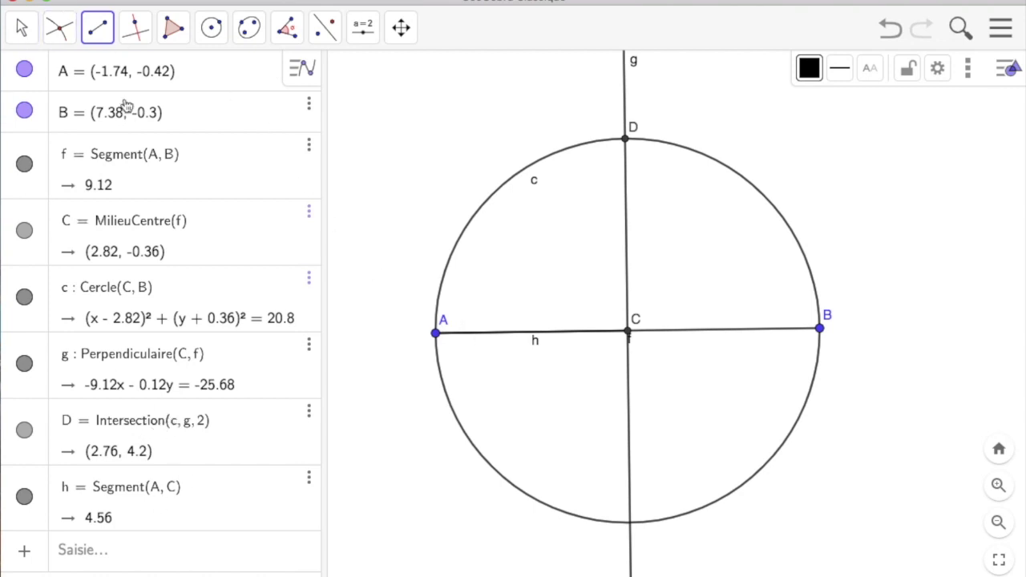
Step: Construct the midpoint of the radius segment AC
{"action": "left_click", "coordinate": [58, 28]}
{"action": "left_click", "coordinate": [103, 222]}
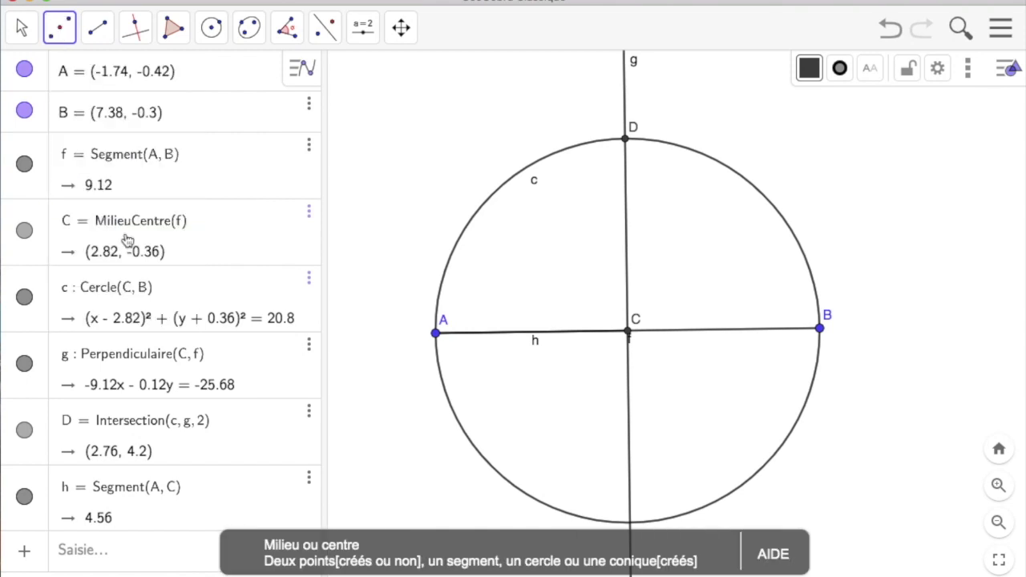
{"action": "left_click", "coordinate": [99, 487]}
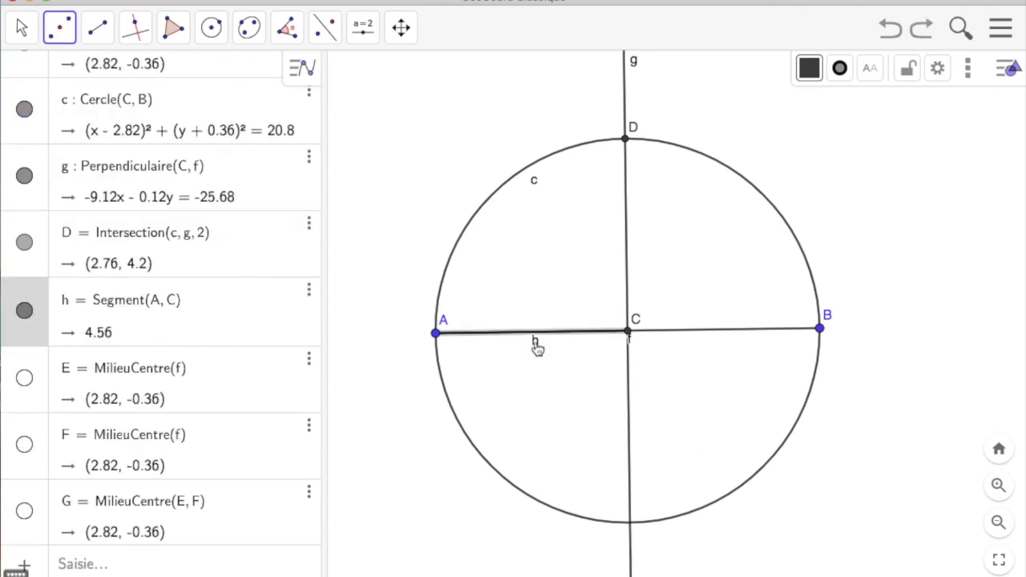
{"action": "left_click", "coordinate": [534, 344]}
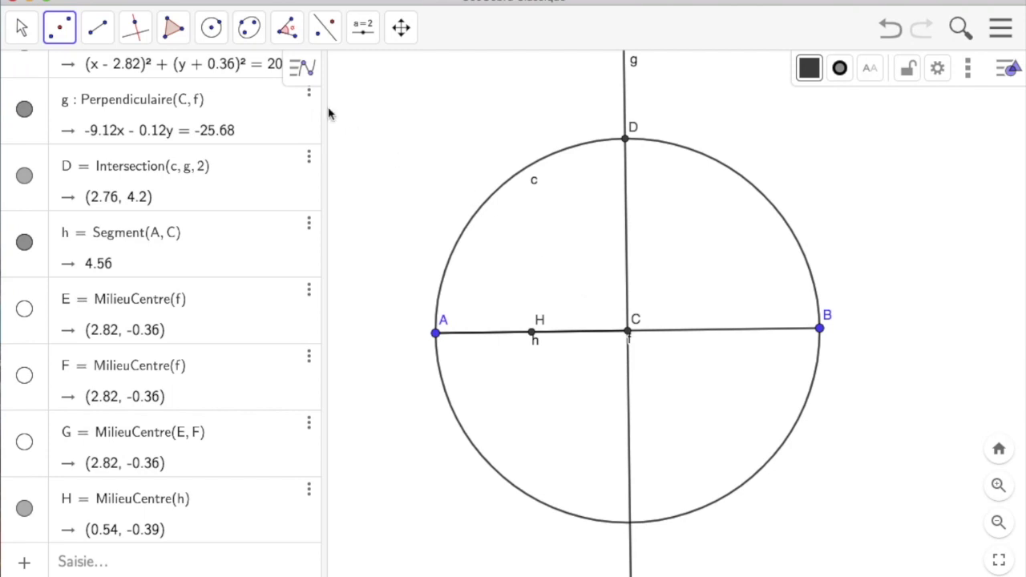
Step: Draw a circle centred on H, the midpoint of radius AC, passing through point D
{"action": "left_click", "coordinate": [212, 27]}
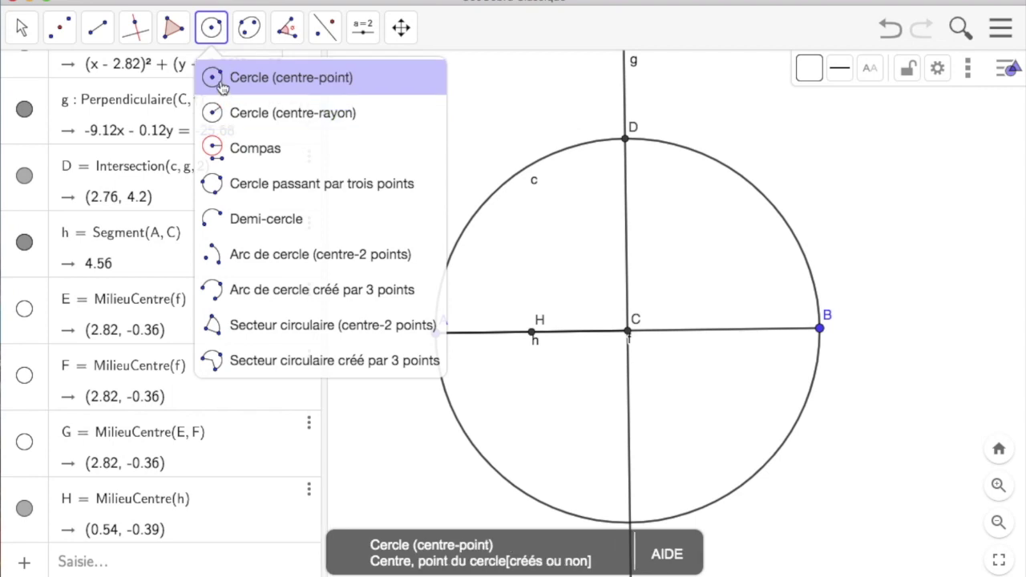
{"action": "left_click", "coordinate": [225, 81]}
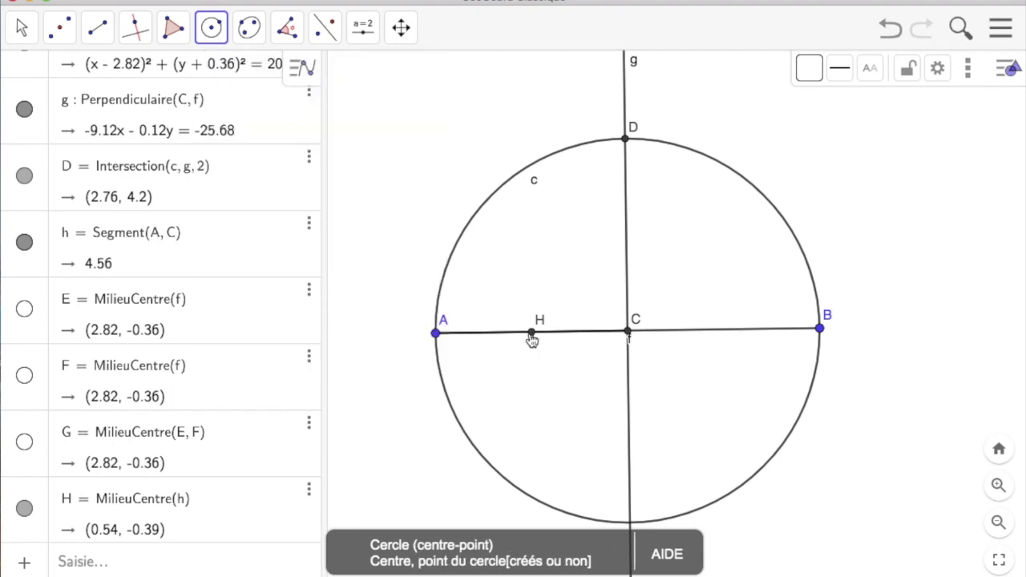
{"action": "left_click", "coordinate": [531, 337]}
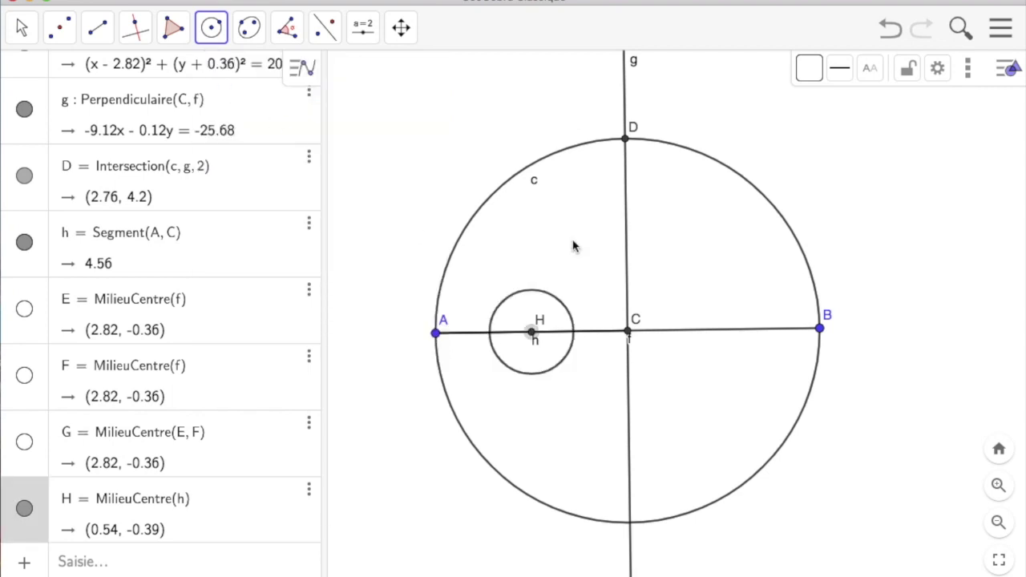
{"action": "left_click", "coordinate": [626, 142]}
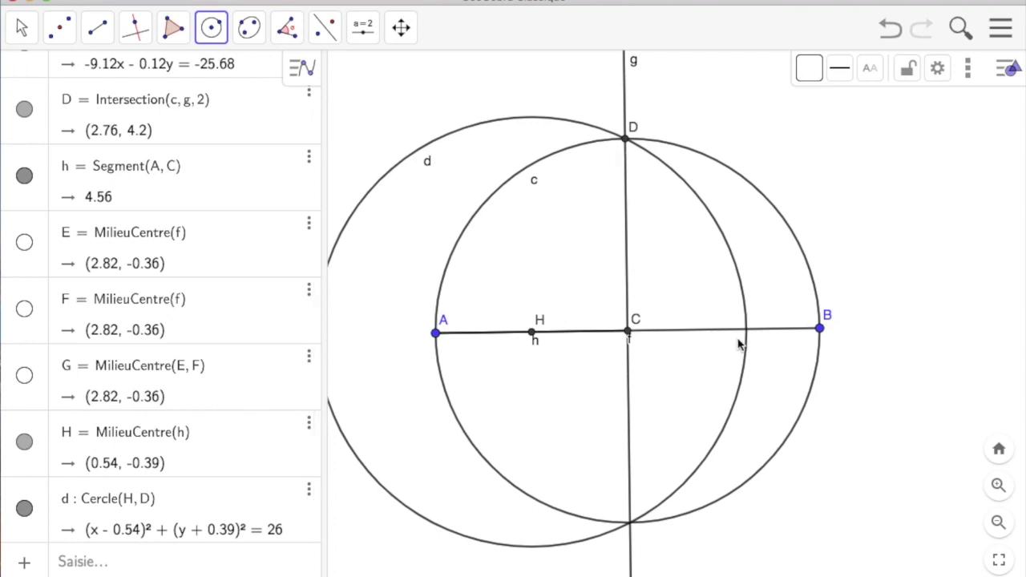
Step: Mark the intersection of the circle centred on H with segment AB, between C and B
{"action": "left_click", "coordinate": [59, 28]}
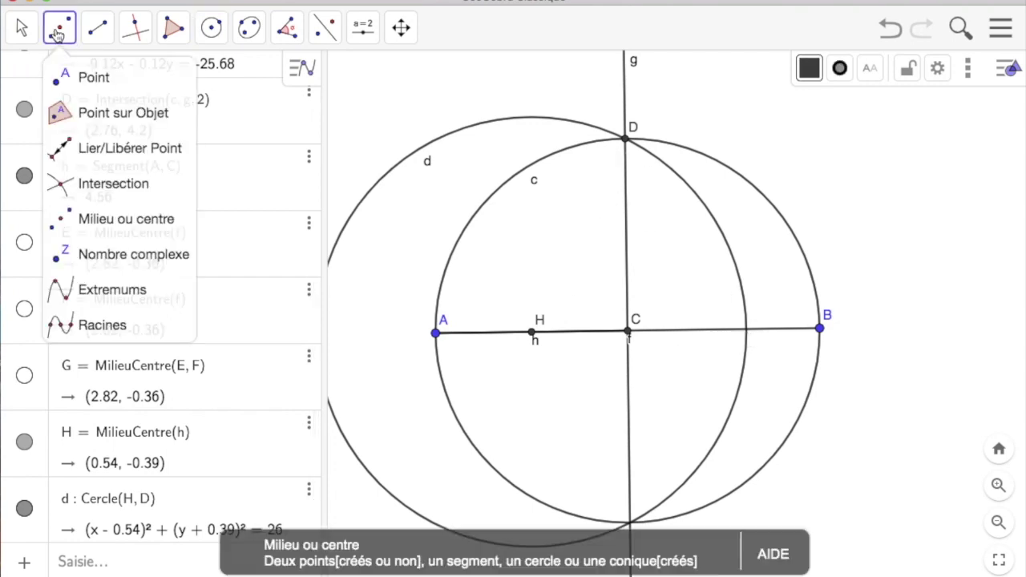
{"action": "left_click", "coordinate": [54, 193]}
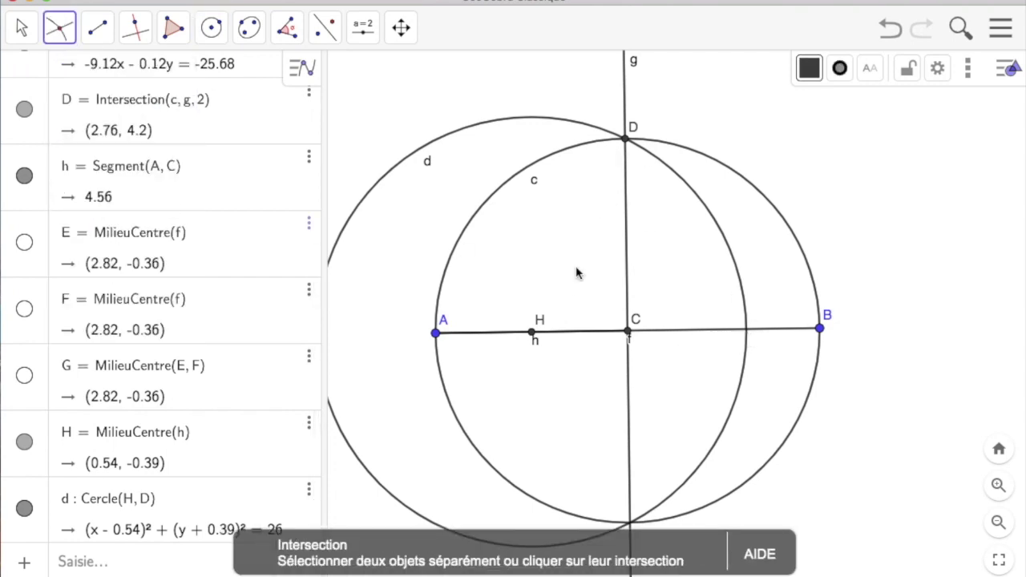
{"action": "left_click", "coordinate": [749, 333]}
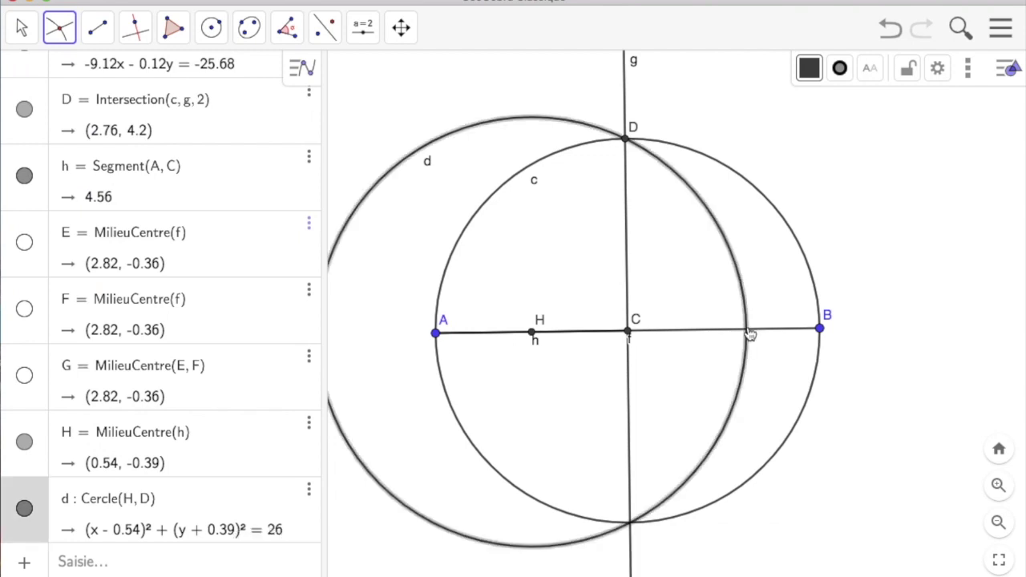
{"action": "left_click", "coordinate": [749, 335]}
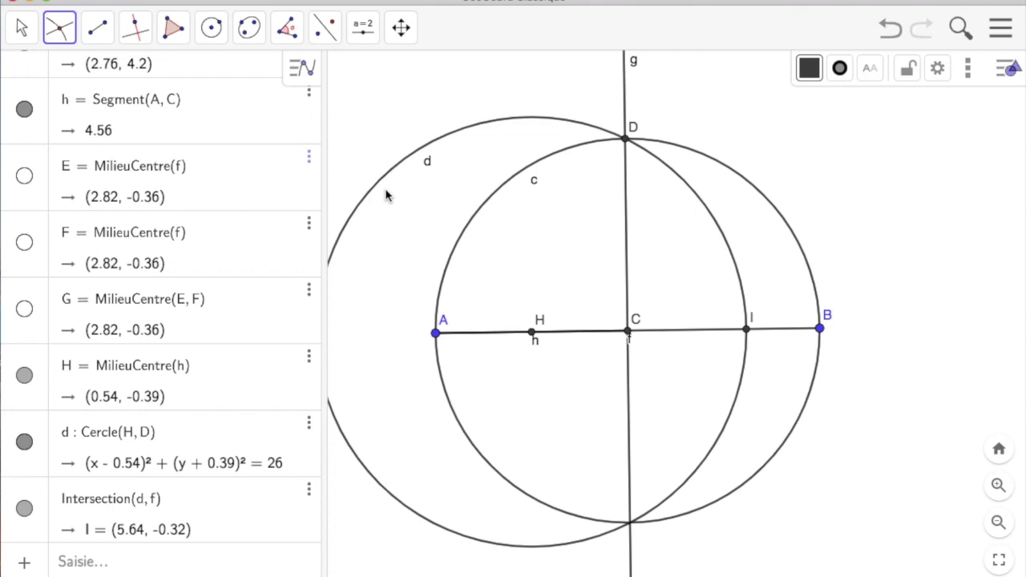
Step: Hide the circle centred on H, its centre H and the main circle's centre C
{"action": "left_click", "coordinate": [24, 442]}
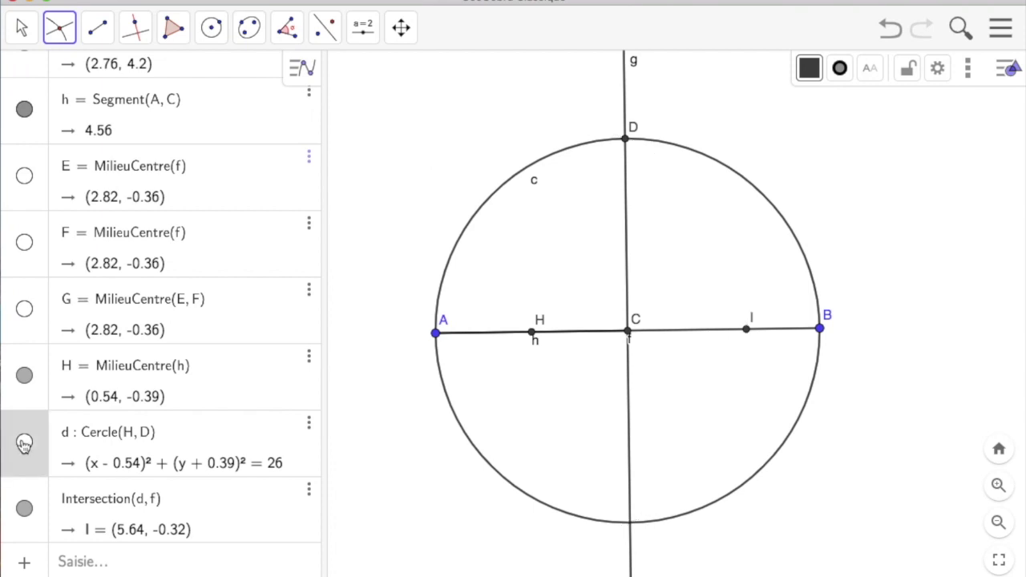
{"action": "left_click", "coordinate": [26, 377]}
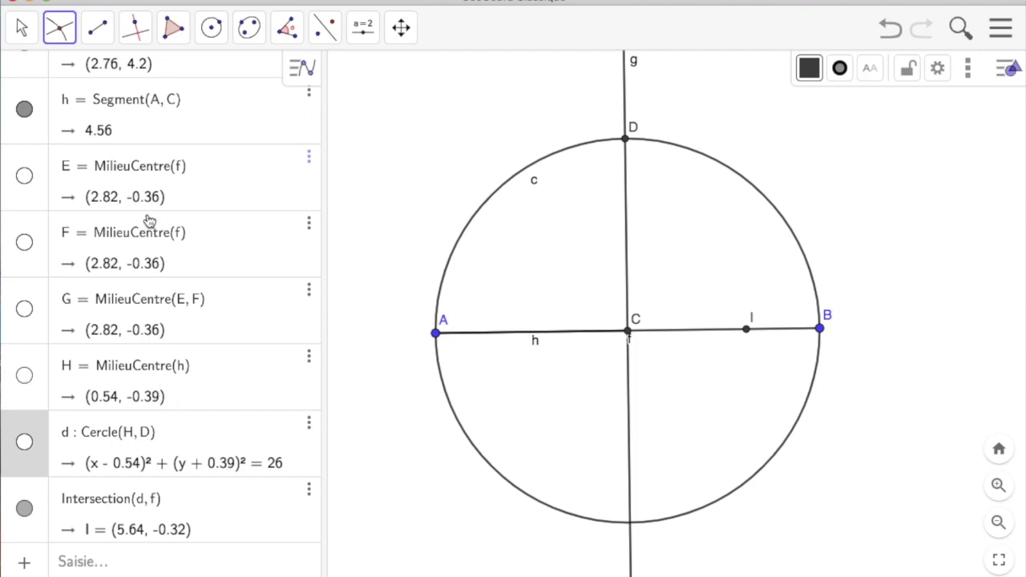
{"action": "scroll", "coordinate": [151, 206], "scroll_direction": "up", "scroll_amount": 5}
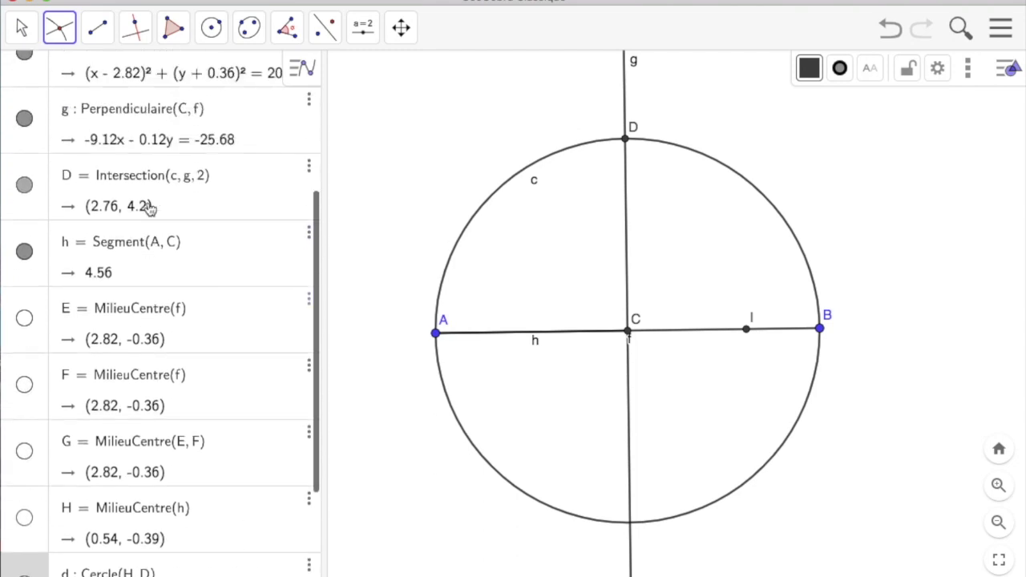
{"action": "left_click", "coordinate": [25, 155]}
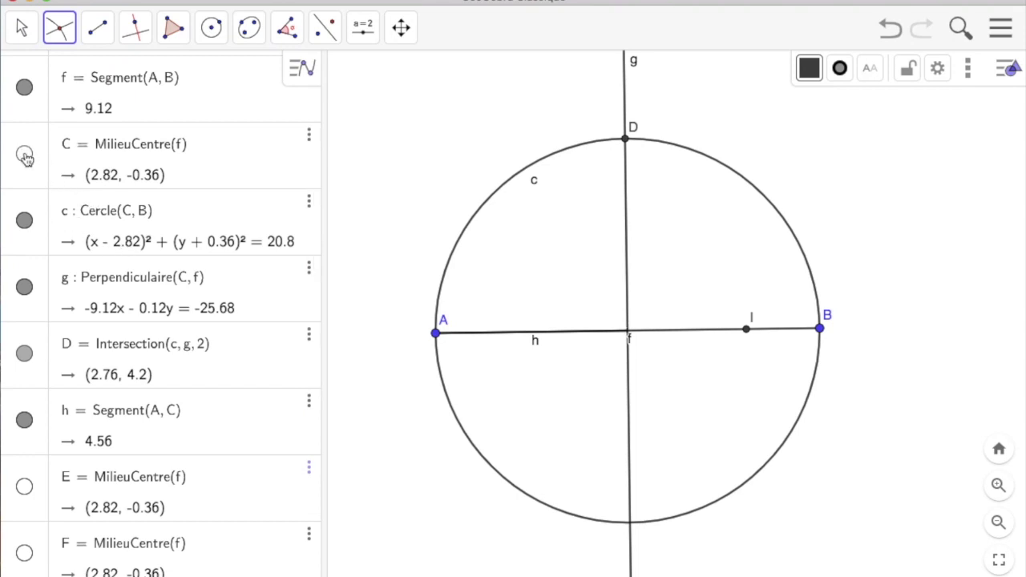
Step: Undo the last visibility change and draw a circle centred on D passing through point I
{"action": "left_click", "coordinate": [212, 30]}
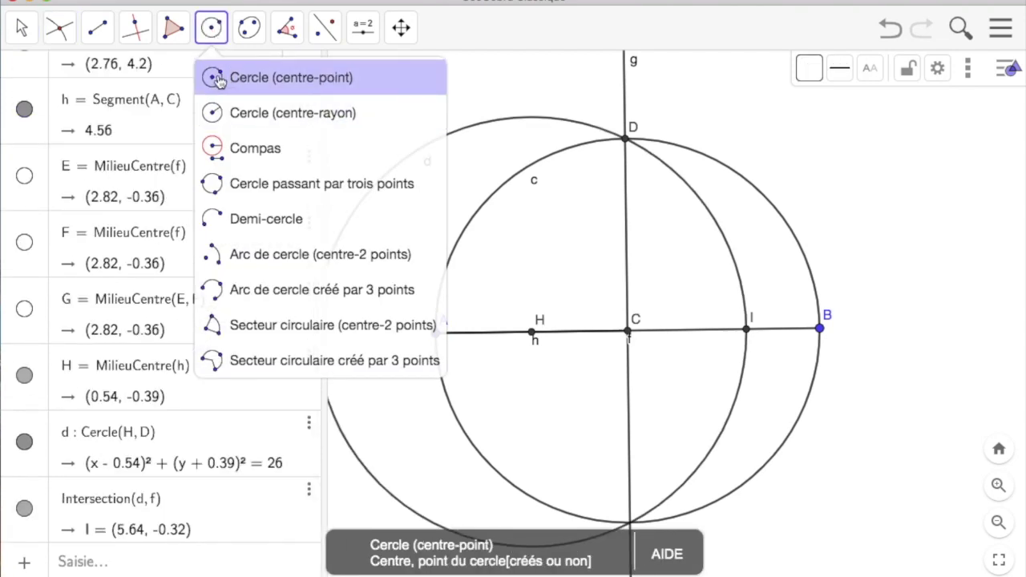
{"action": "left_click", "coordinate": [891, 30]}
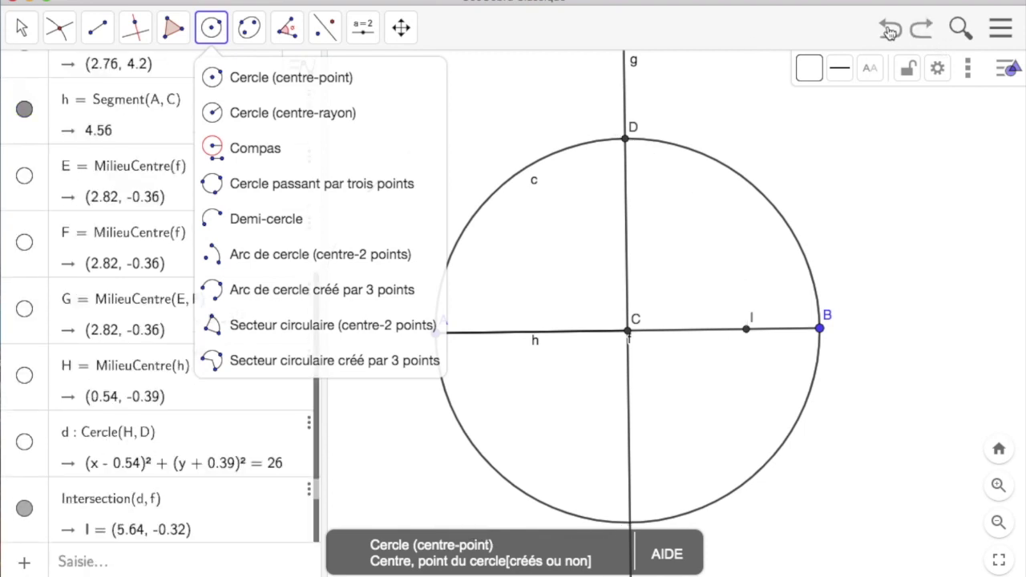
{"action": "left_click", "coordinate": [267, 77]}
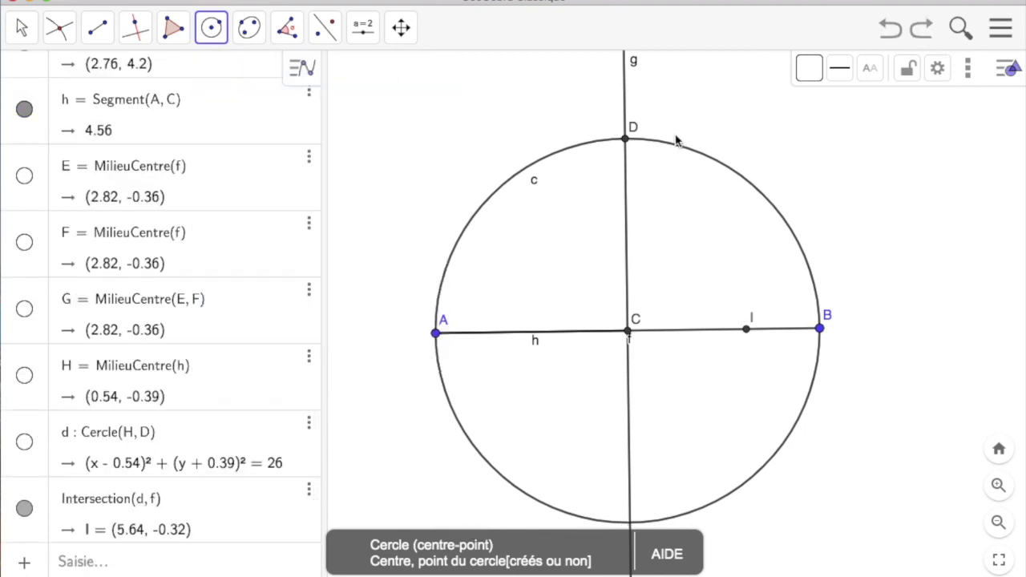
{"action": "left_click", "coordinate": [627, 141]}
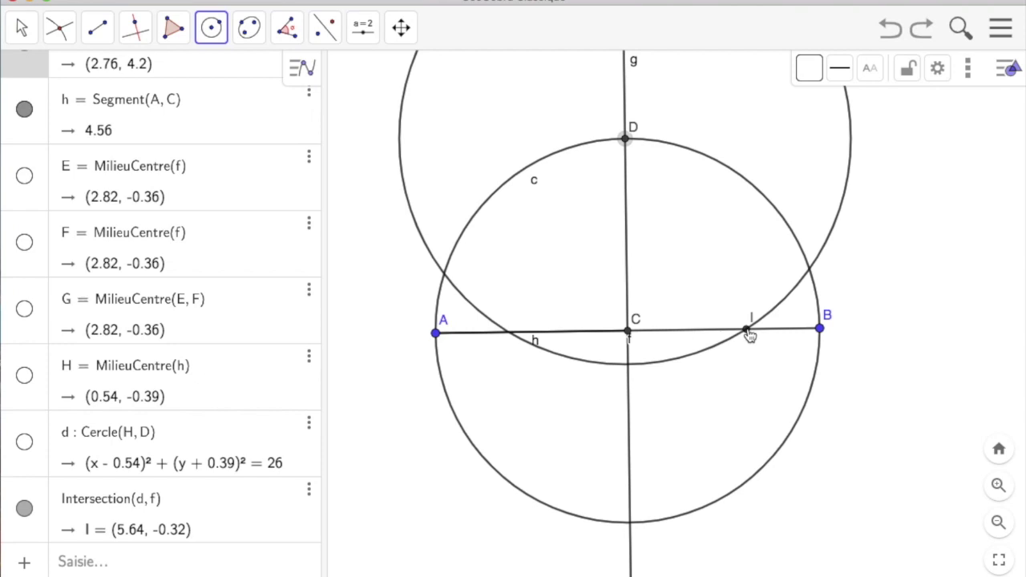
{"action": "left_click", "coordinate": [748, 331]}
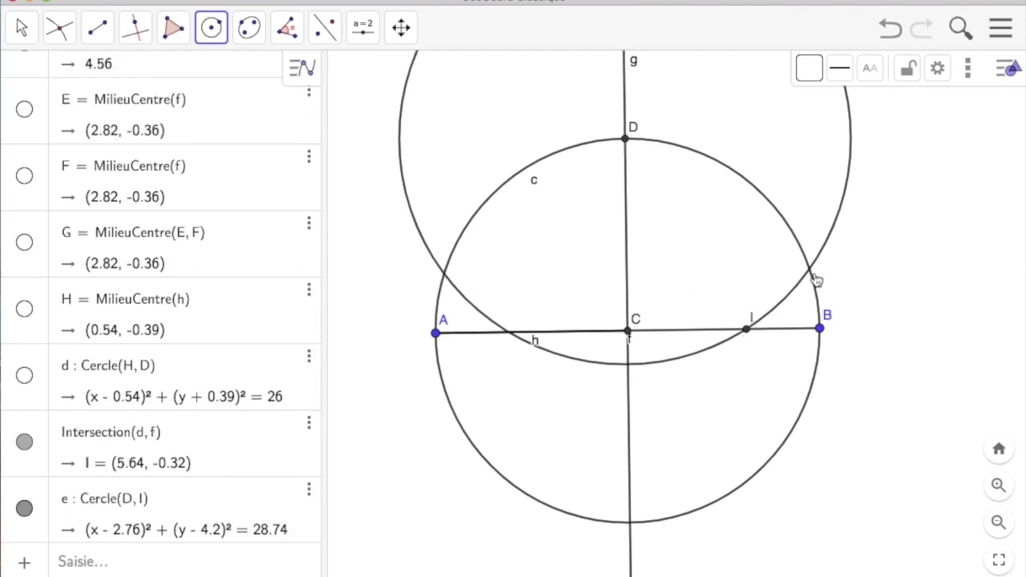
Step: Mark both intersections of the circle centred on D with the circle on diameter AB
{"action": "left_click", "coordinate": [57, 29]}
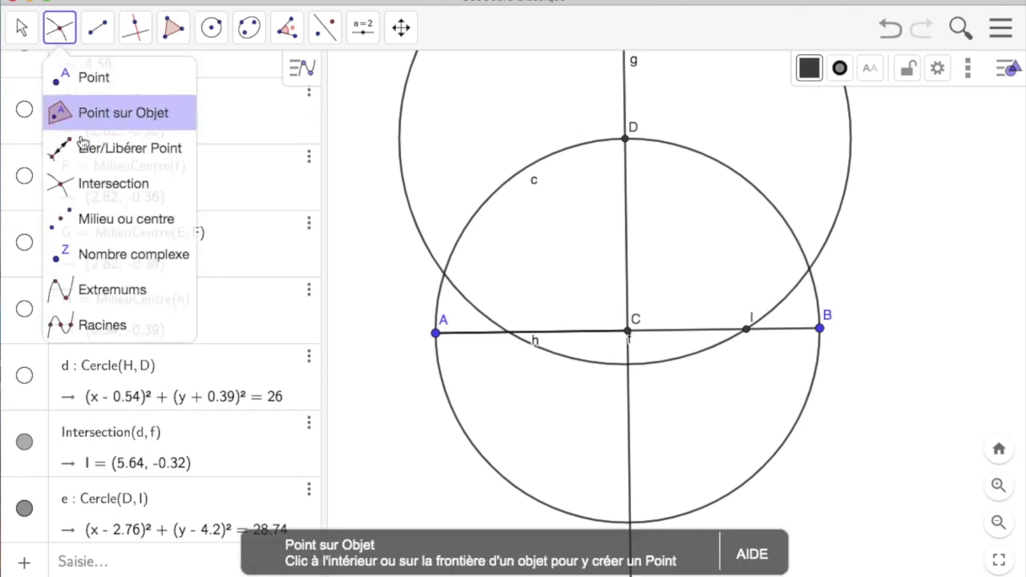
{"action": "left_click", "coordinate": [92, 182]}
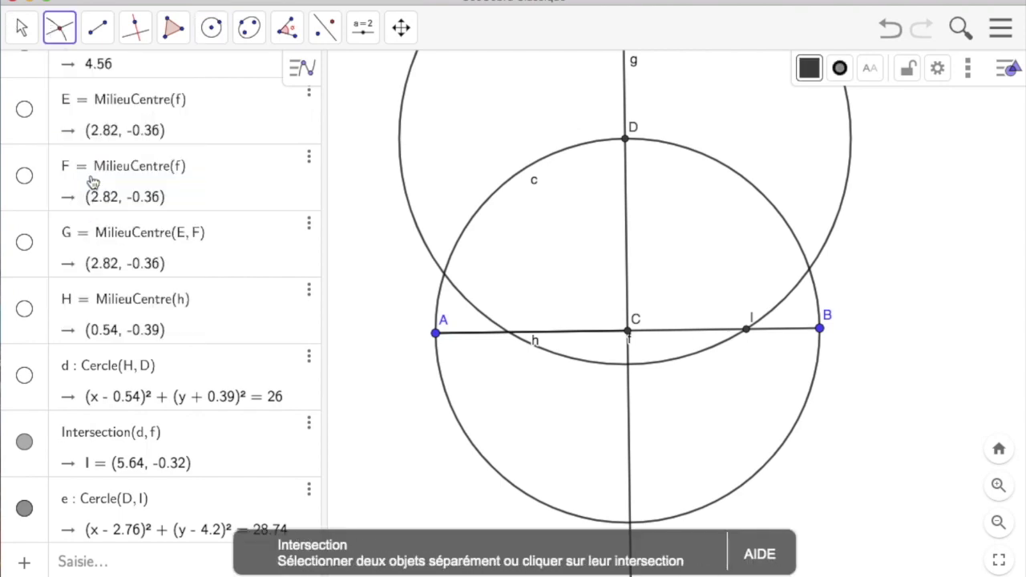
{"action": "left_click", "coordinate": [445, 274]}
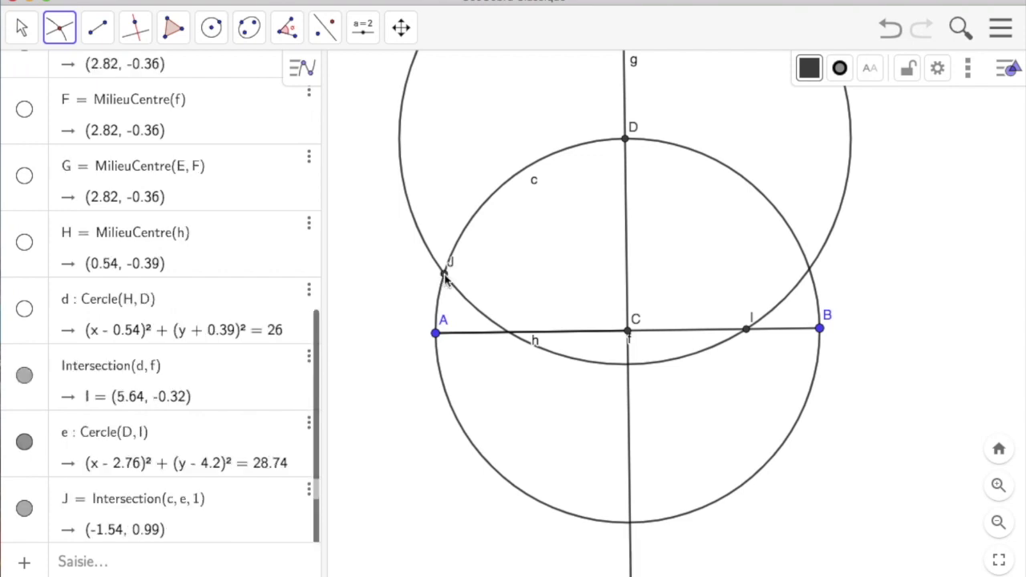
{"action": "left_click", "coordinate": [809, 269]}
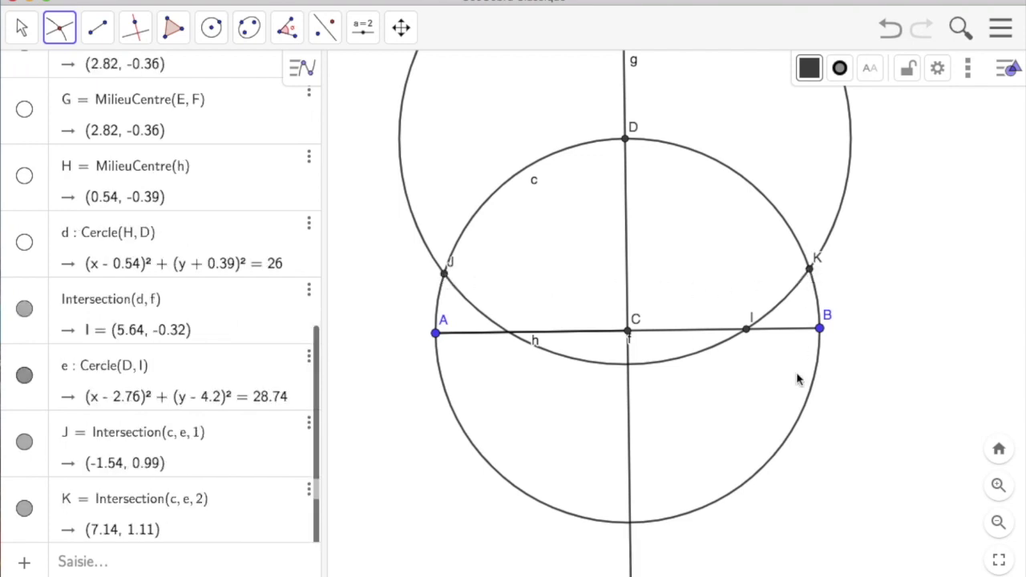
Step: Draw a circle centred on K passing through point D
{"action": "left_click", "coordinate": [211, 32]}
{"action": "left_click", "coordinate": [251, 84]}
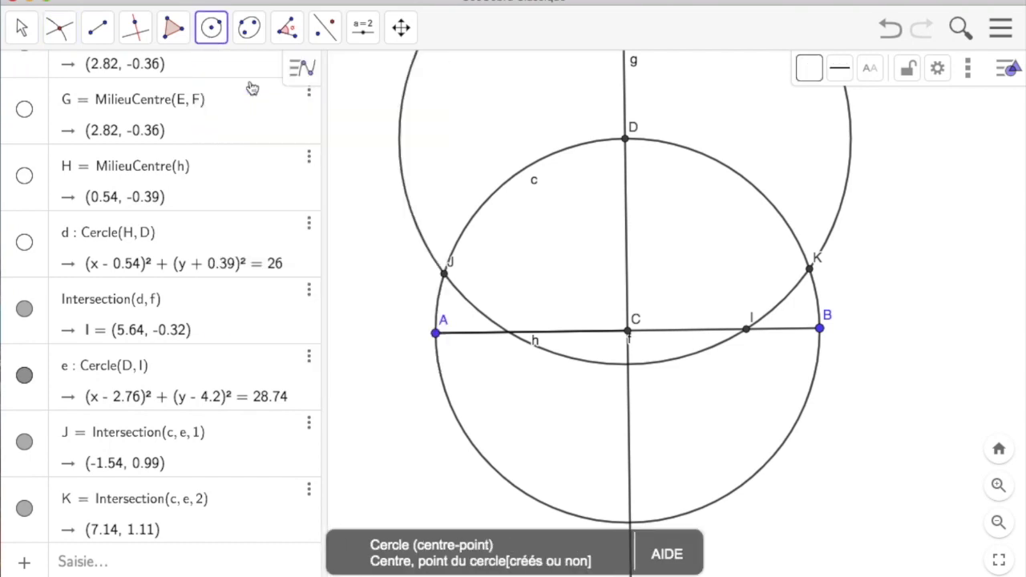
{"action": "left_click", "coordinate": [809, 269]}
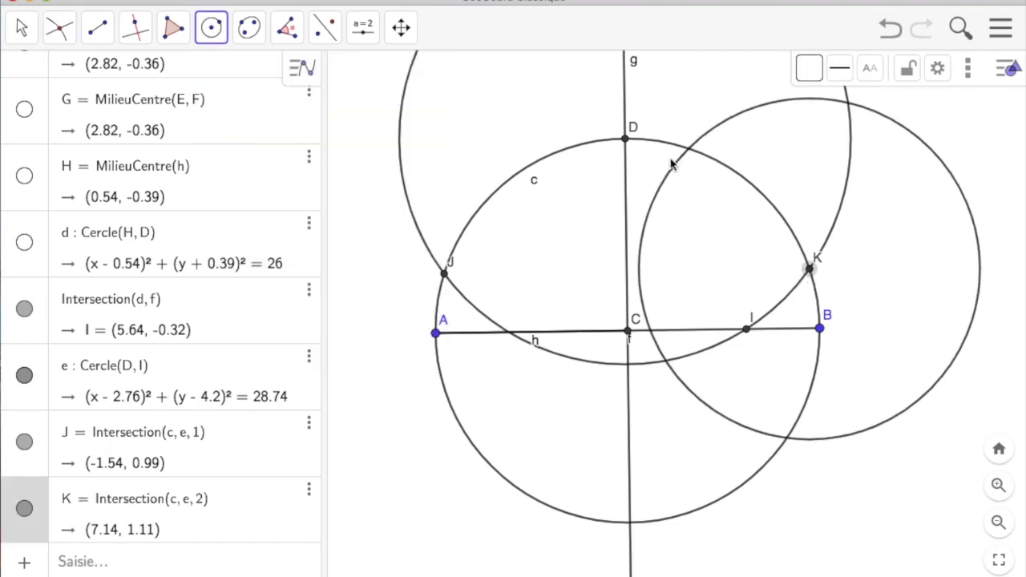
{"action": "left_click", "coordinate": [630, 141]}
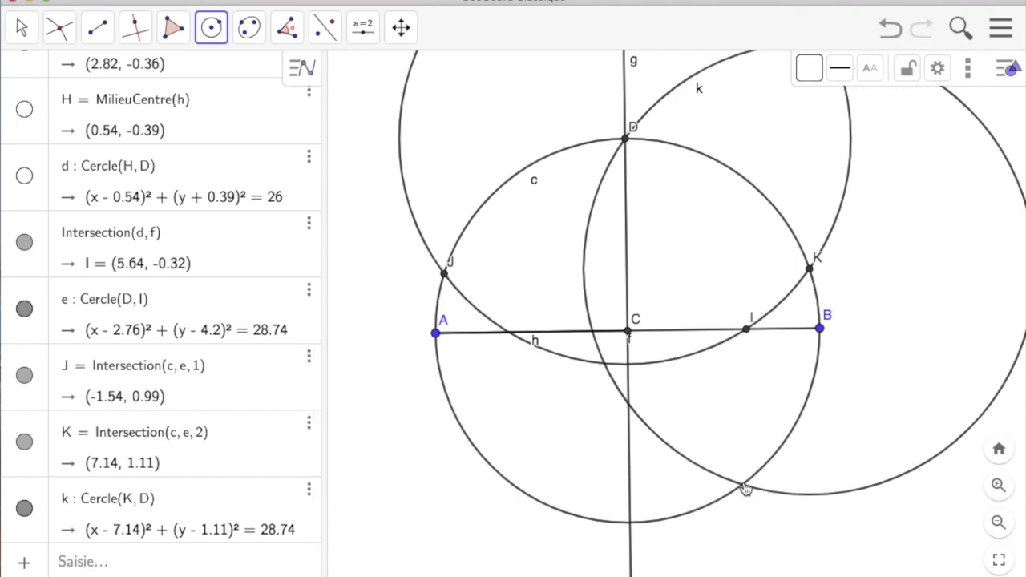
Step: Mark the lower intersection of the circle centred on K with the circle on diameter AB
{"action": "left_click", "coordinate": [61, 29]}
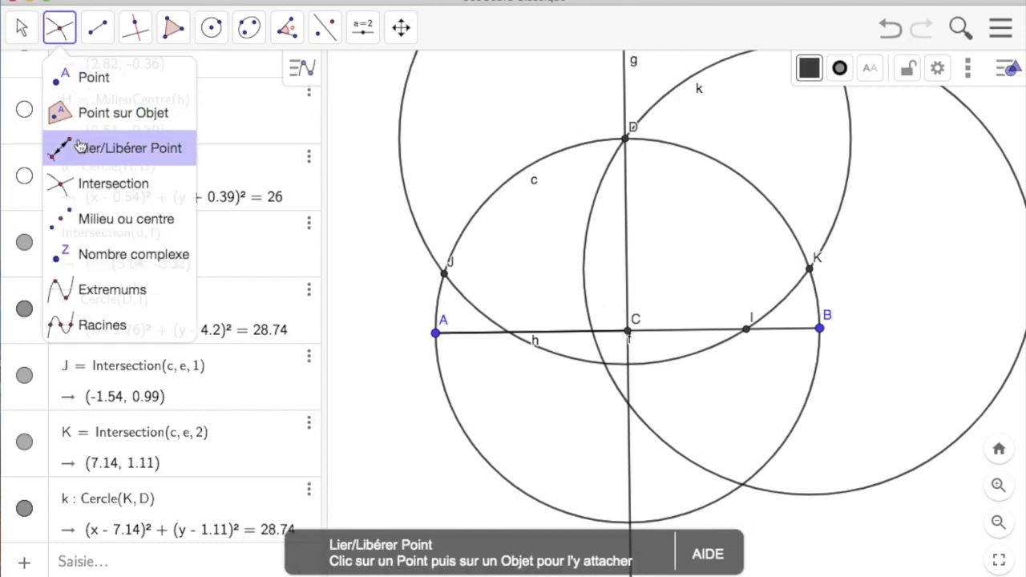
{"action": "left_click", "coordinate": [83, 195]}
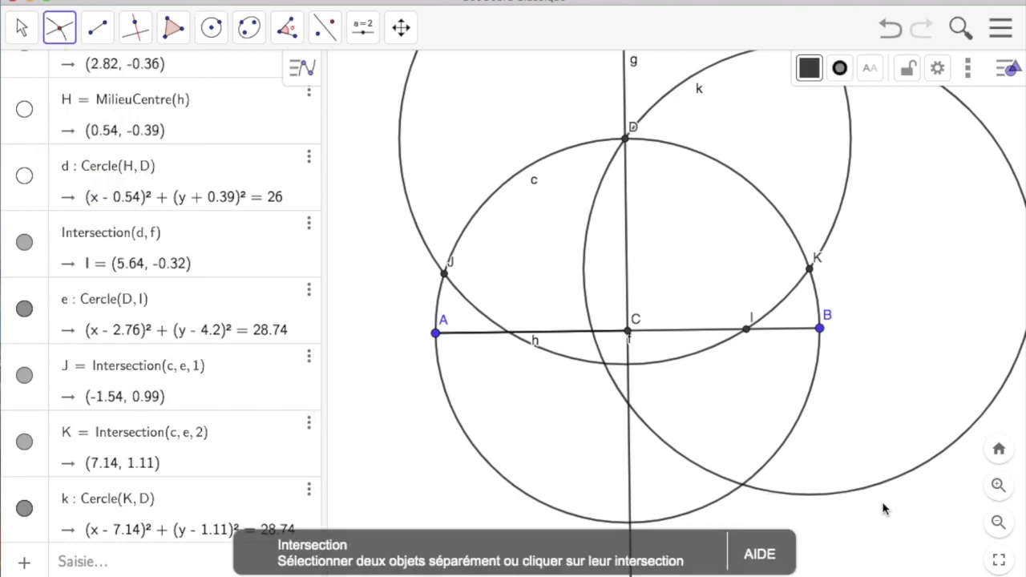
{"action": "left_click", "coordinate": [745, 487]}
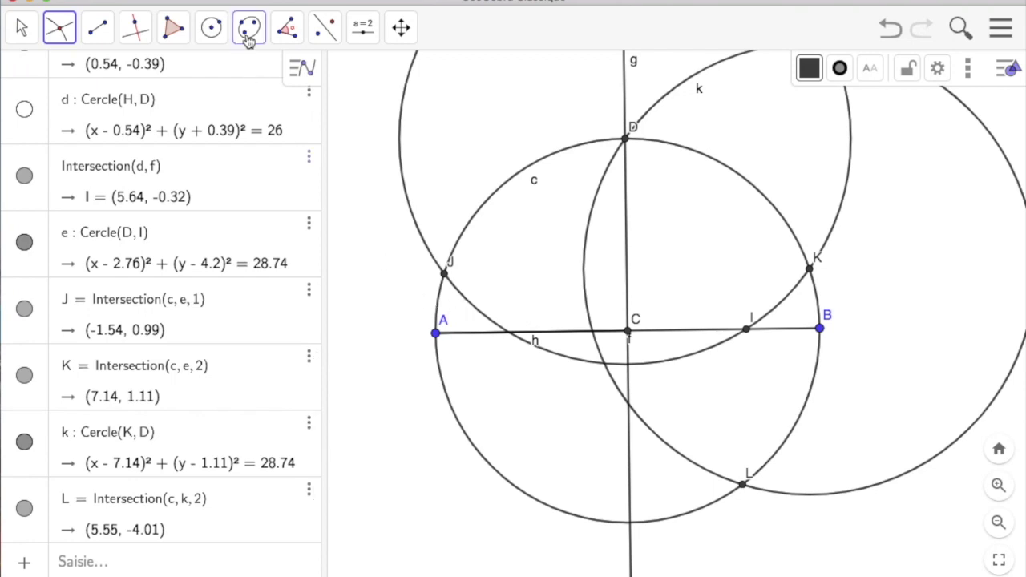
Step: Draw a circle centred on J passing through point D
{"action": "left_click", "coordinate": [211, 28]}
{"action": "left_click", "coordinate": [226, 87]}
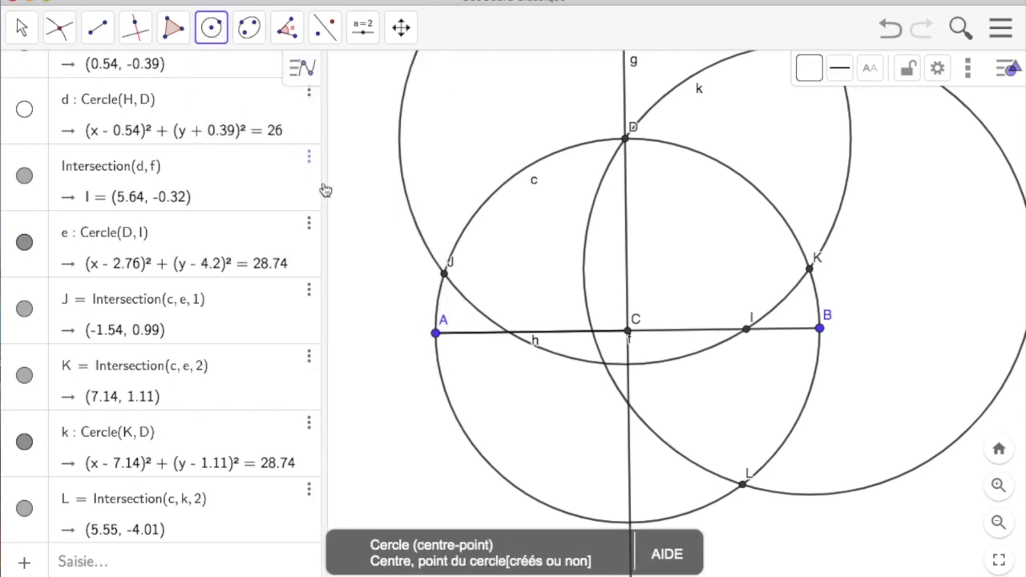
{"action": "left_click", "coordinate": [445, 275]}
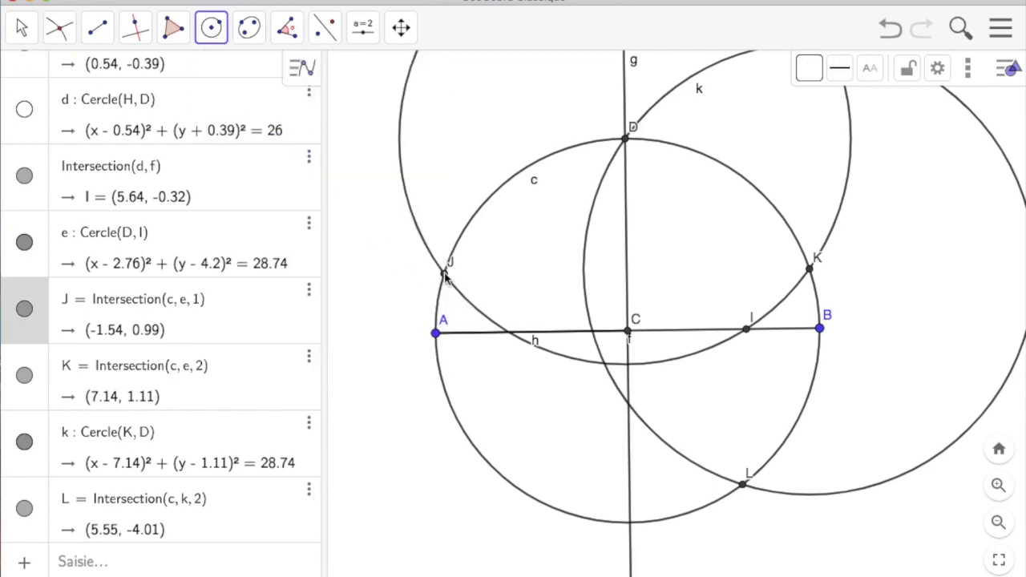
{"action": "left_click", "coordinate": [626, 143]}
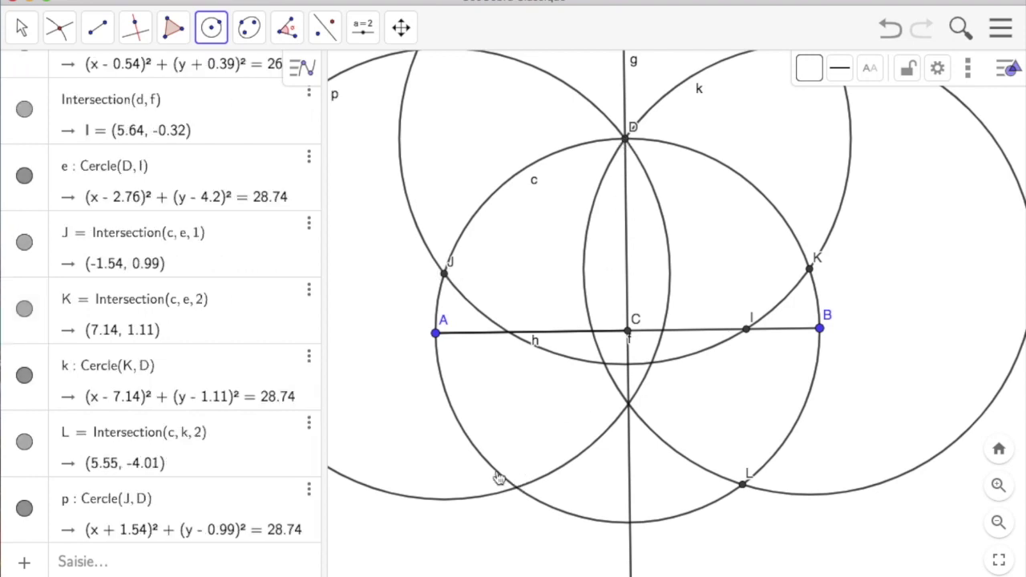
Step: Mark the lower intersection of the circle centred on J with the circle on diameter AB
{"action": "left_click", "coordinate": [58, 27]}
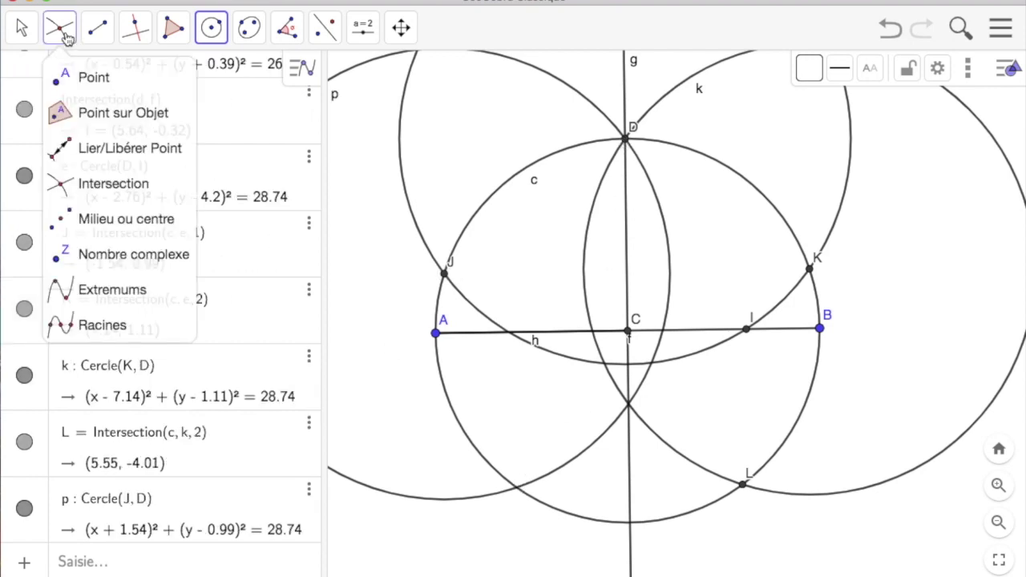
{"action": "left_click", "coordinate": [103, 191]}
{"action": "left_click", "coordinate": [517, 487]}
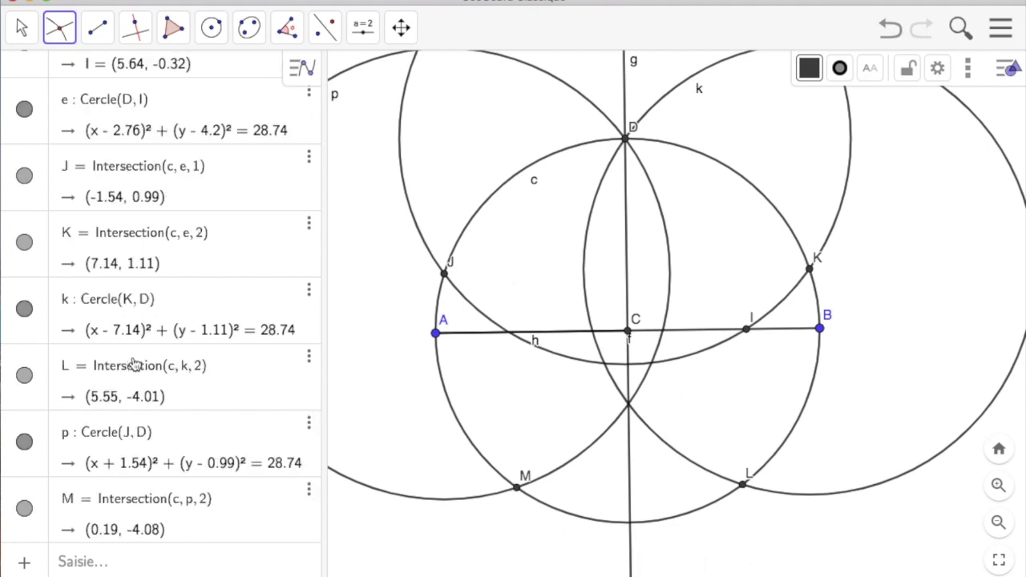
Step: Hide the three auxiliary circles centred on J, K and D
{"action": "left_click", "coordinate": [24, 444]}
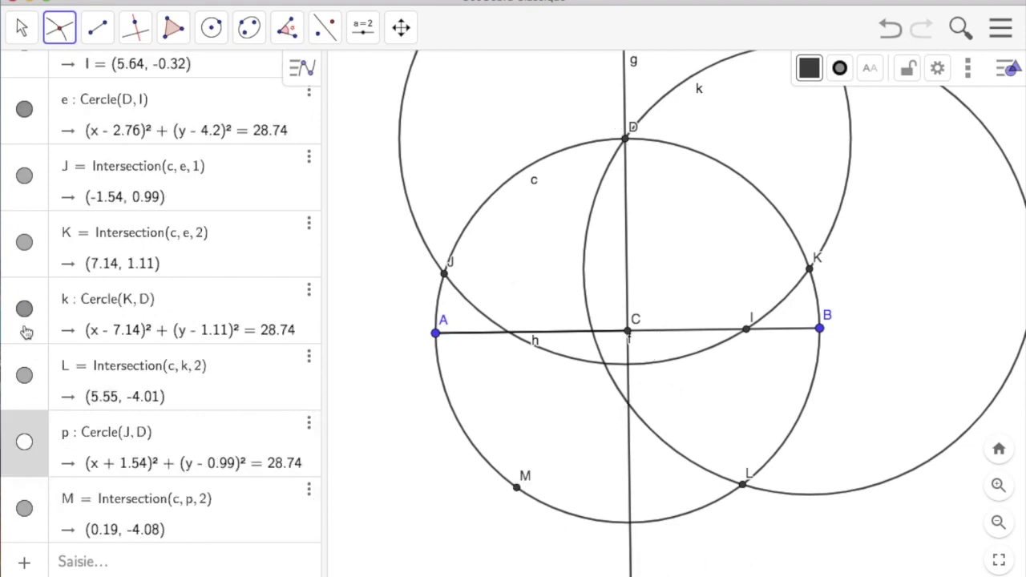
{"action": "left_click", "coordinate": [24, 310]}
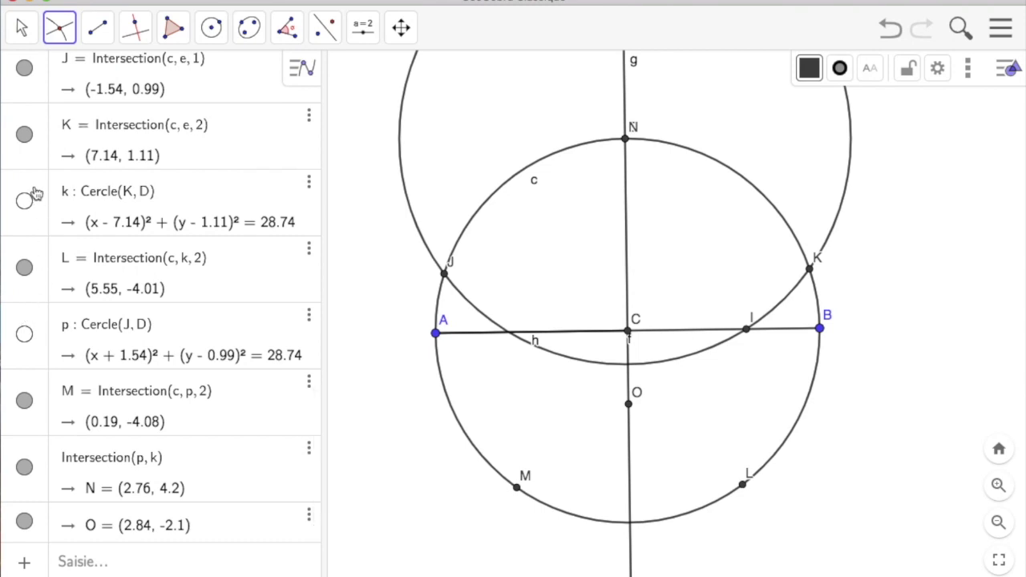
{"action": "scroll", "coordinate": [178, 201], "scroll_direction": "up", "scroll_amount": 3}
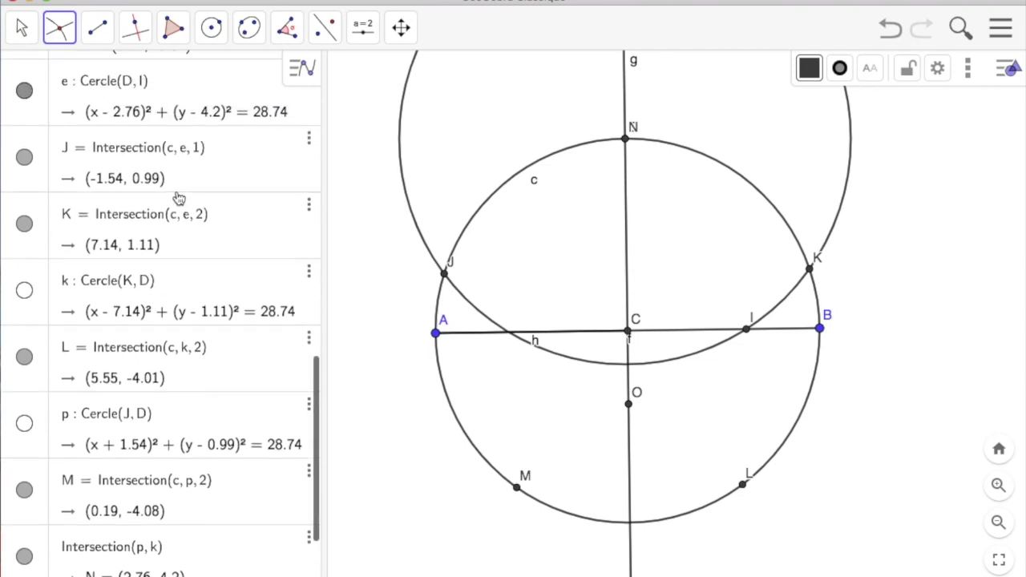
{"action": "left_click", "coordinate": [24, 92]}
Step: Draw the first two star segments, from J to K and from K to M
{"action": "left_click", "coordinate": [97, 28]}
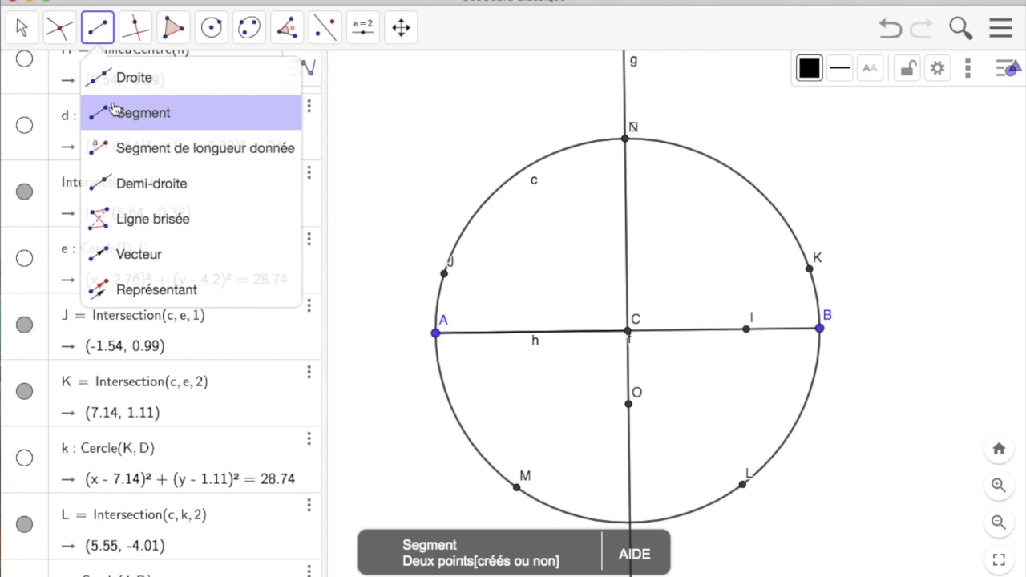
{"action": "left_click", "coordinate": [115, 110]}
{"action": "scroll", "coordinate": [116, 115], "scroll_direction": "up", "scroll_amount": 3}
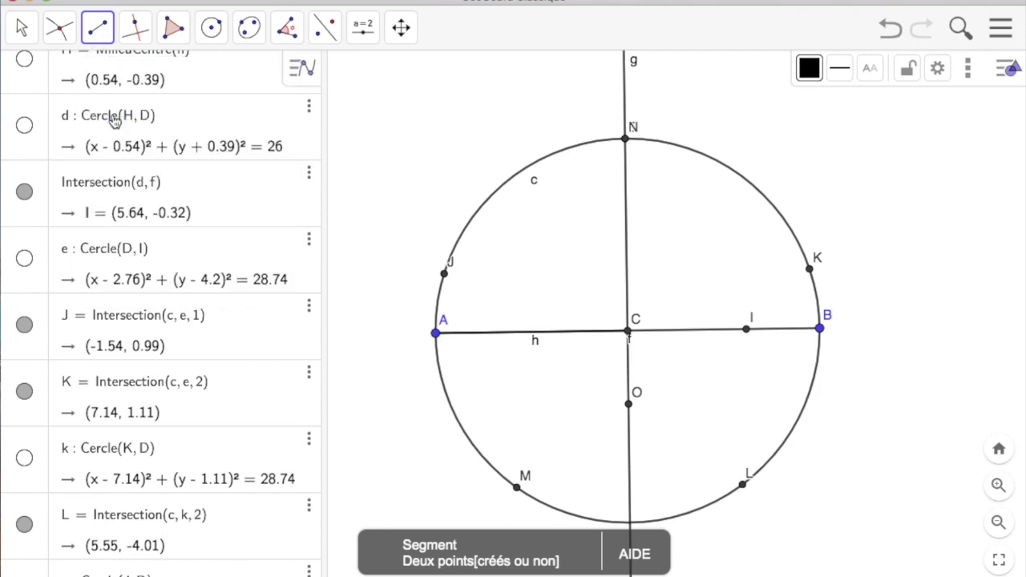
{"action": "left_click", "coordinate": [445, 274]}
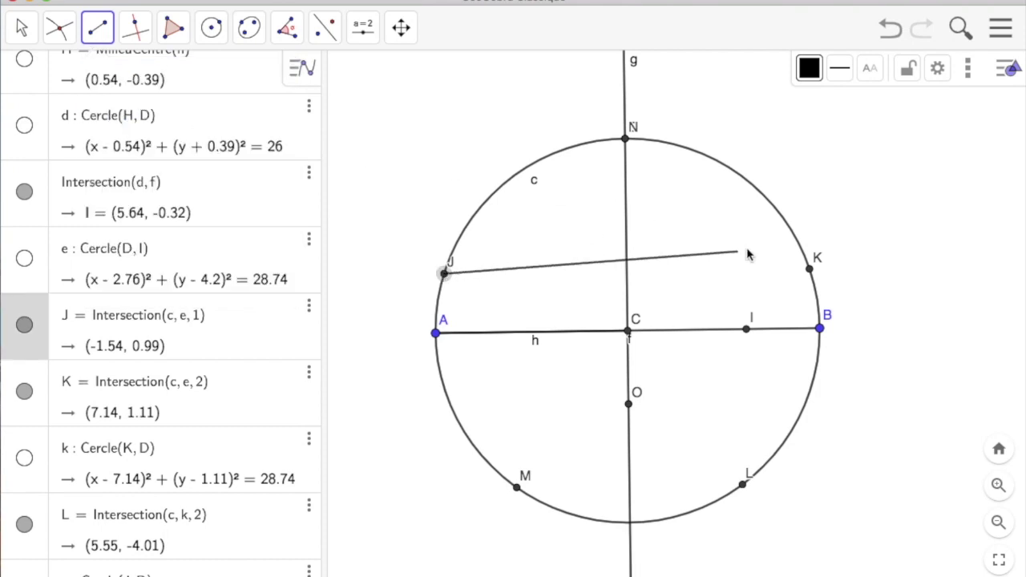
{"action": "left_click", "coordinate": [811, 272]}
{"action": "left_click", "coordinate": [810, 272]}
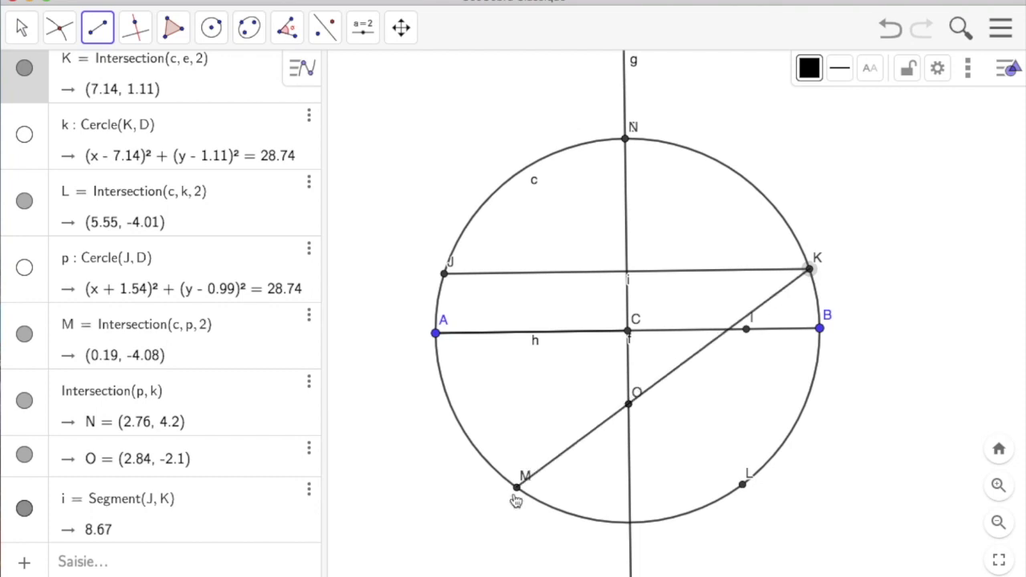
{"action": "left_click", "coordinate": [517, 488]}
Step: Complete the star with segments from M to D, from D to L and from L to J
{"action": "left_click", "coordinate": [518, 486]}
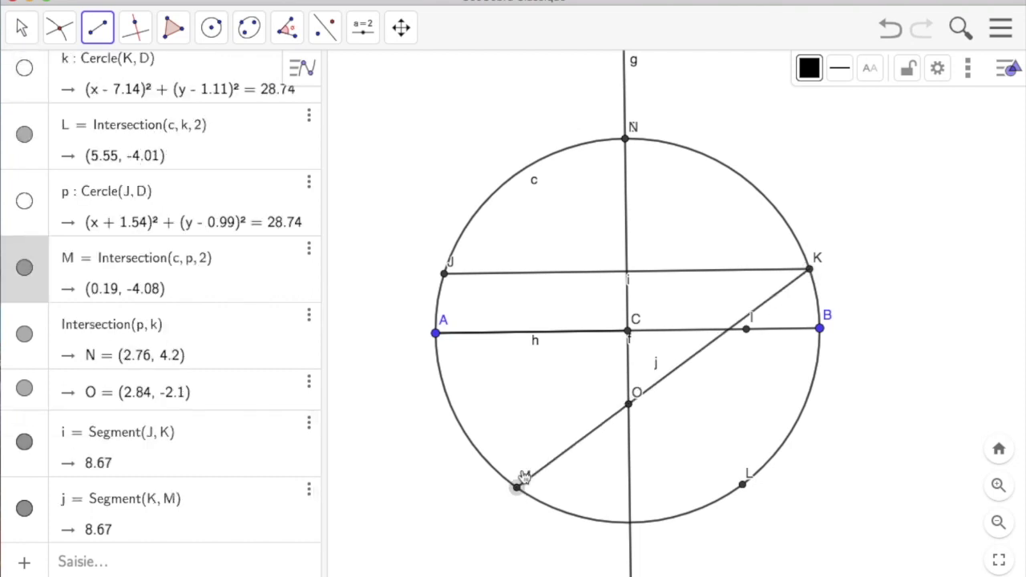
{"action": "left_click", "coordinate": [626, 136]}
{"action": "left_click", "coordinate": [626, 136]}
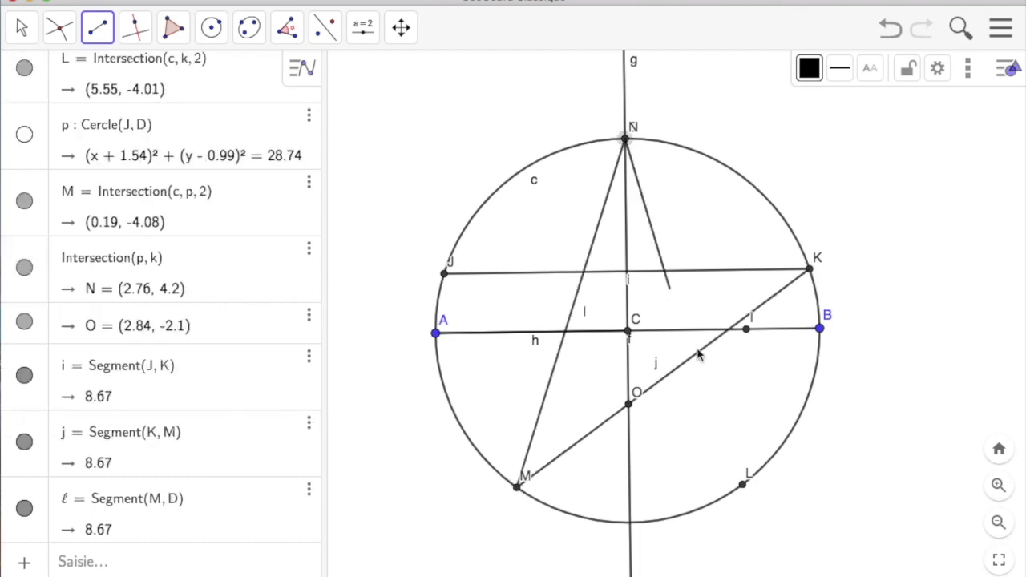
{"action": "left_click", "coordinate": [743, 484]}
{"action": "left_click", "coordinate": [742, 484]}
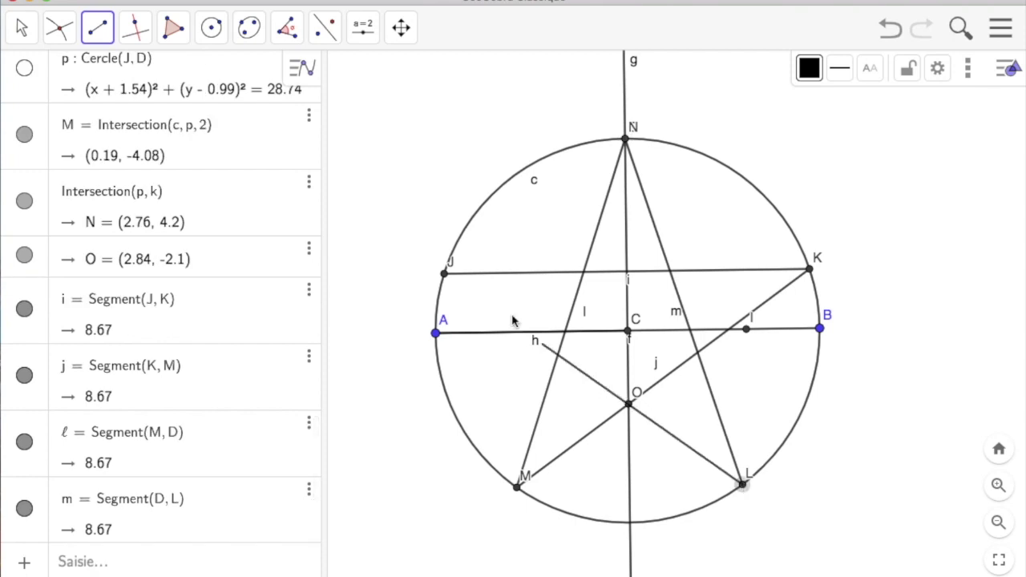
{"action": "left_click", "coordinate": [445, 275]}
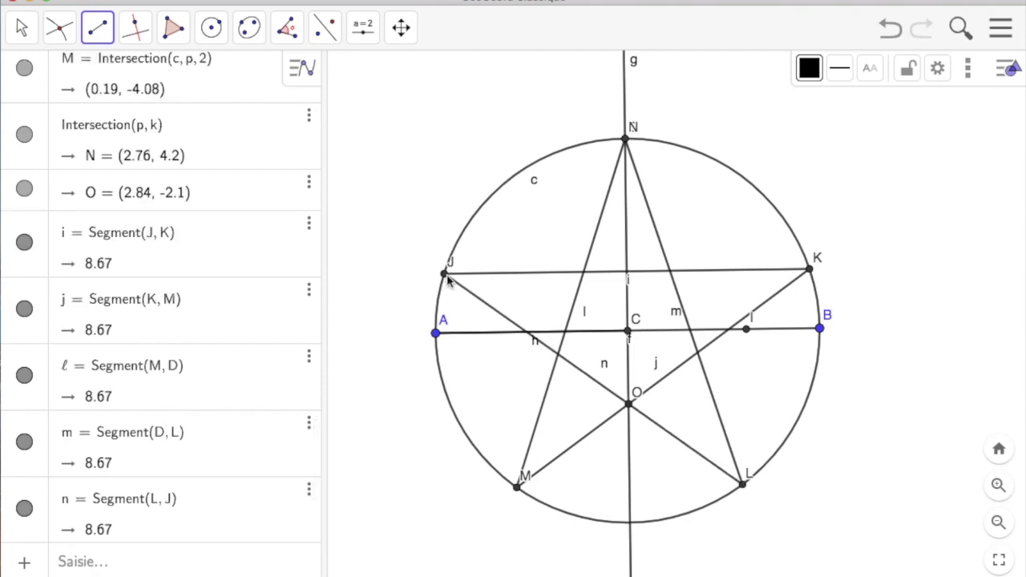
Step: Hide points A, B, C, D, I and J, segments AB and AC, the main circle and the perpendicular, and close the view settings
{"action": "scroll", "coordinate": [91, 214], "scroll_direction": "up", "scroll_amount": 10}
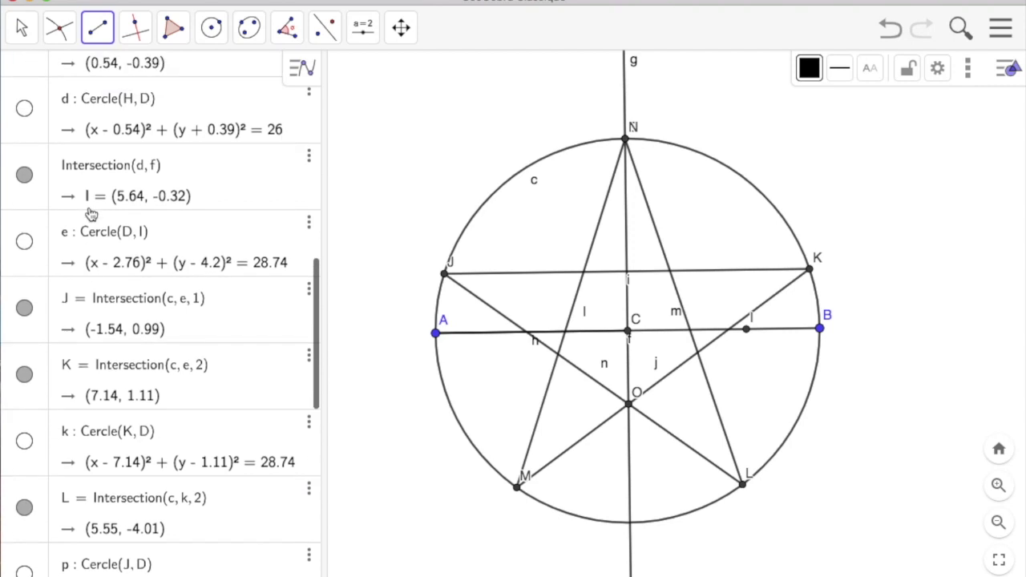
{"action": "scroll", "coordinate": [91, 213], "scroll_direction": "up", "scroll_amount": 3}
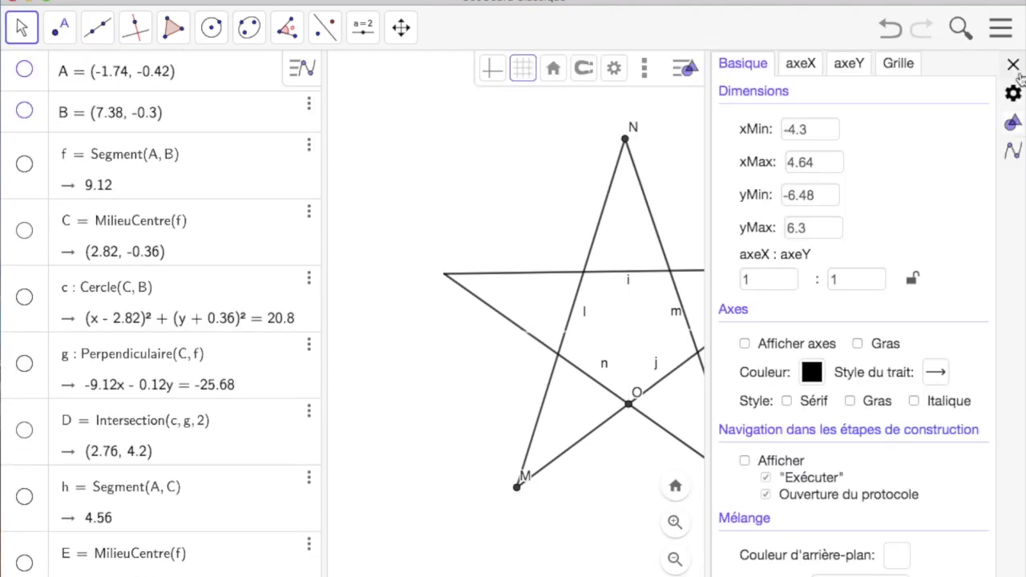
{"action": "left_click", "coordinate": [1014, 70]}
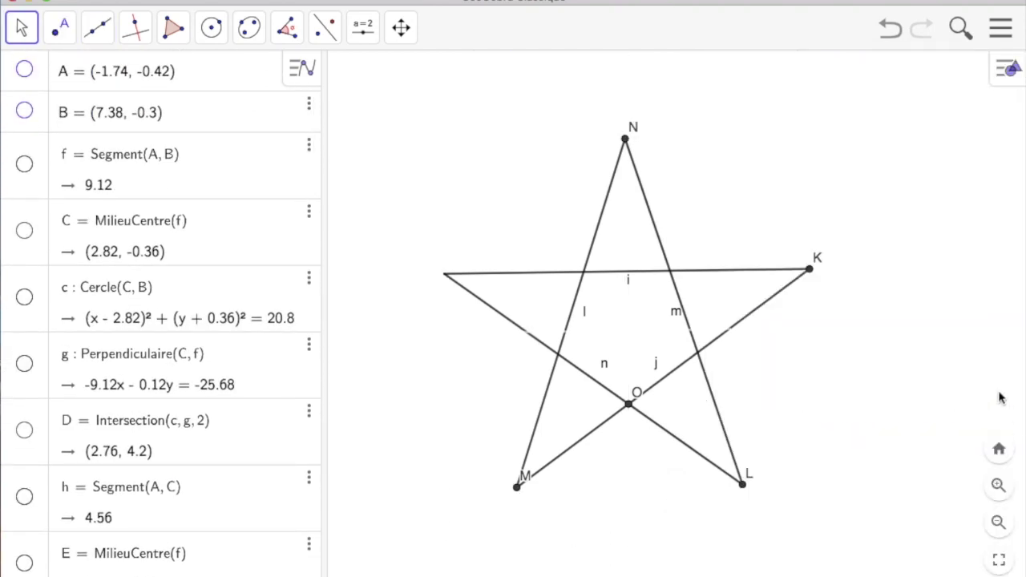